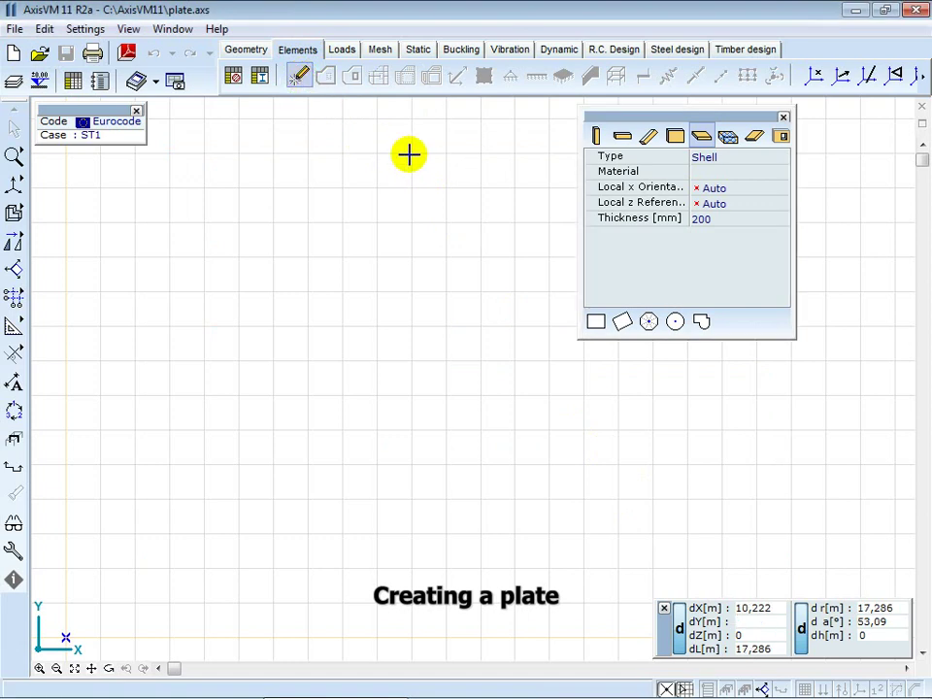
# - Start defining a slab and assign it the C20/25 concrete material from the Eurocode material library
pyautogui.click(701, 136)
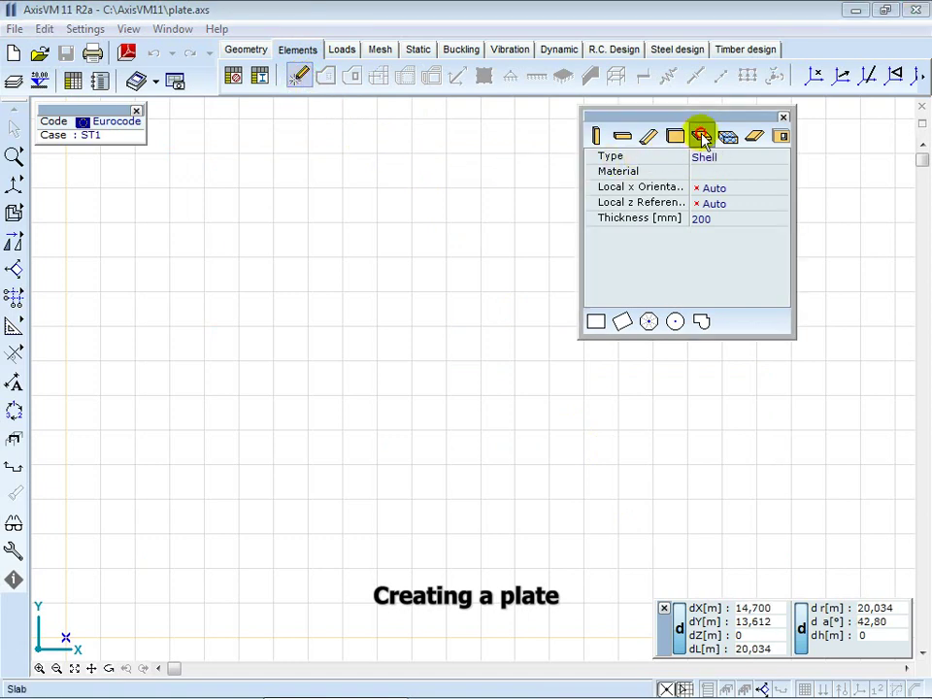
pyautogui.click(594, 374)
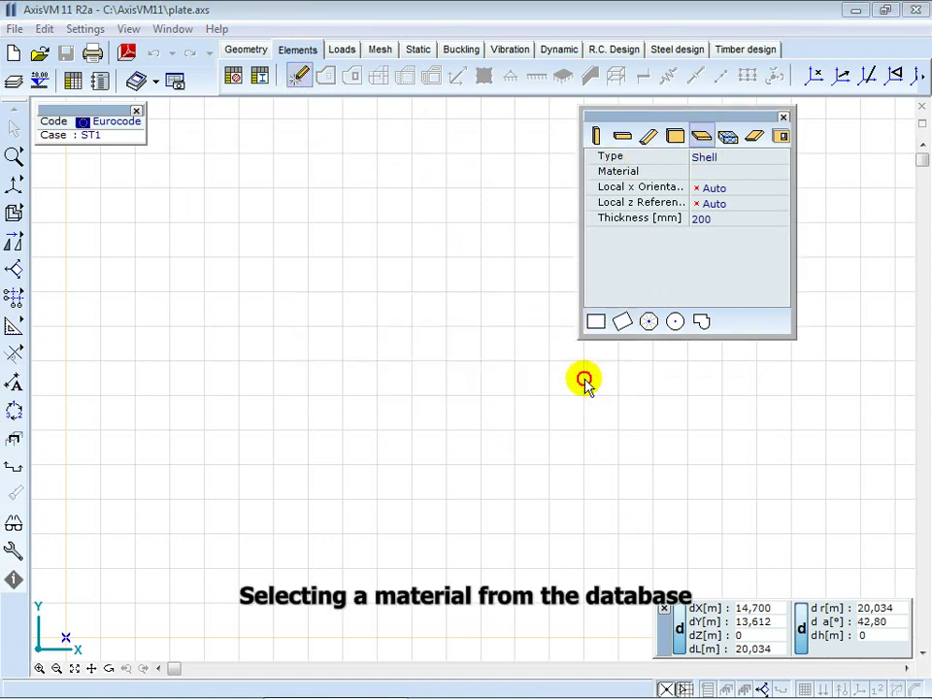
pyautogui.click(467, 358)
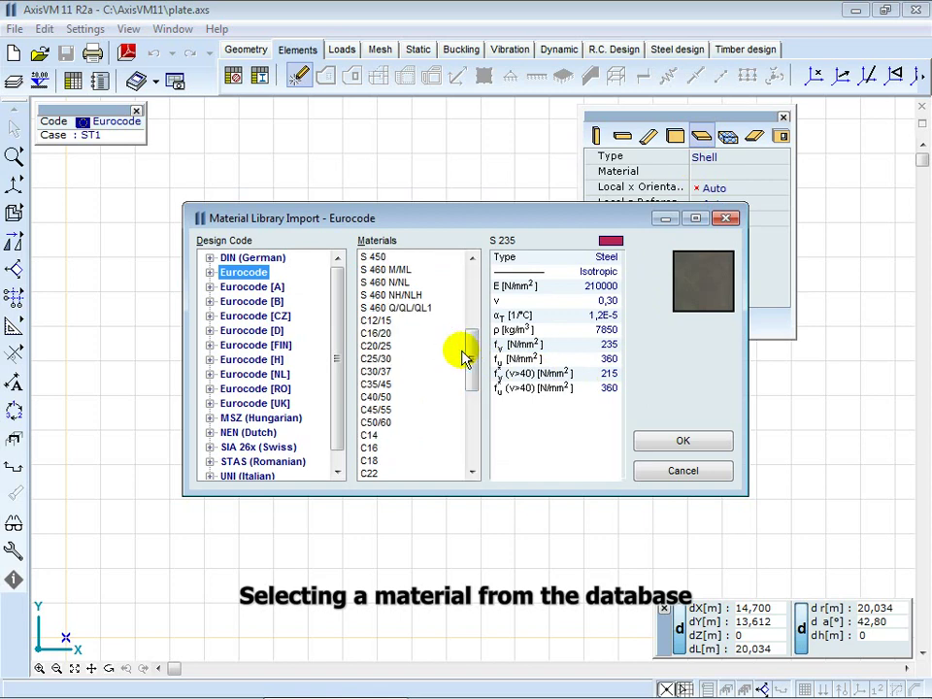
pyautogui.click(398, 347)
pyautogui.click(660, 443)
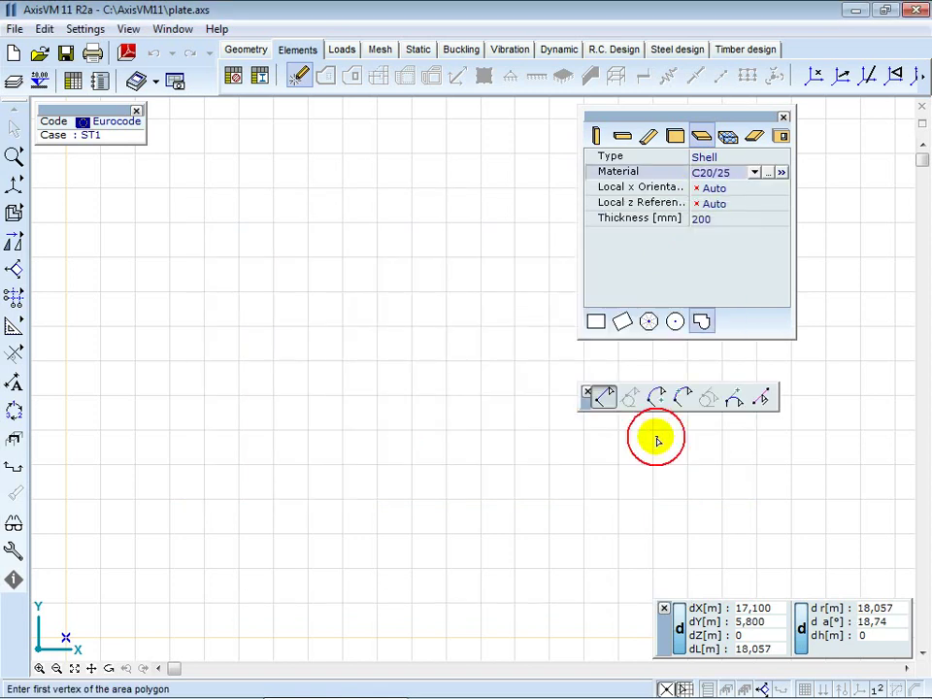
# - Set the slab's element type to Plate and its thickness to 200 mm
pyautogui.click(772, 157)
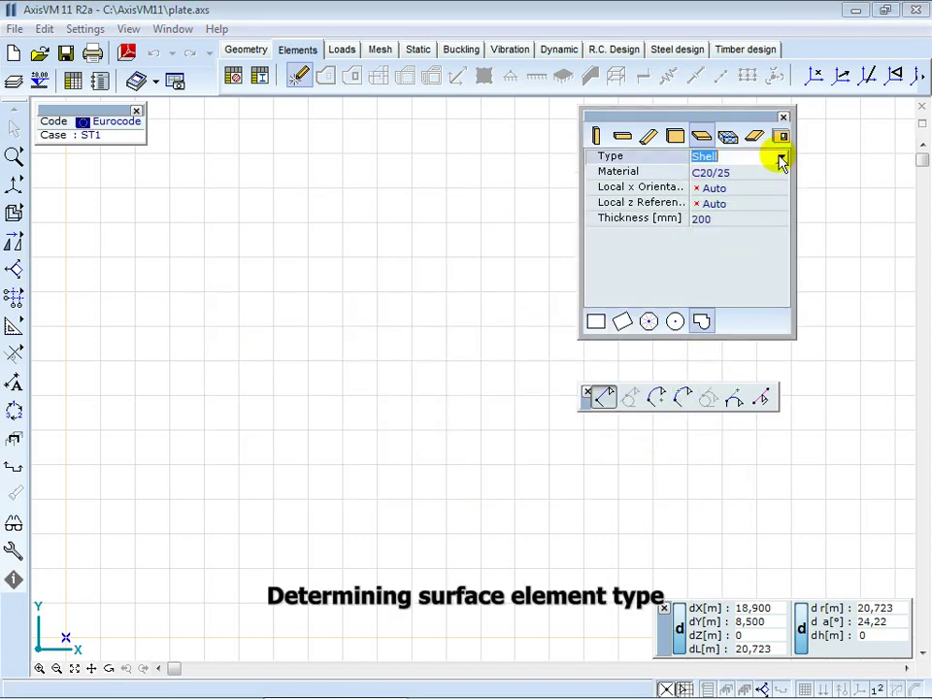
pyautogui.click(780, 157)
pyautogui.click(746, 196)
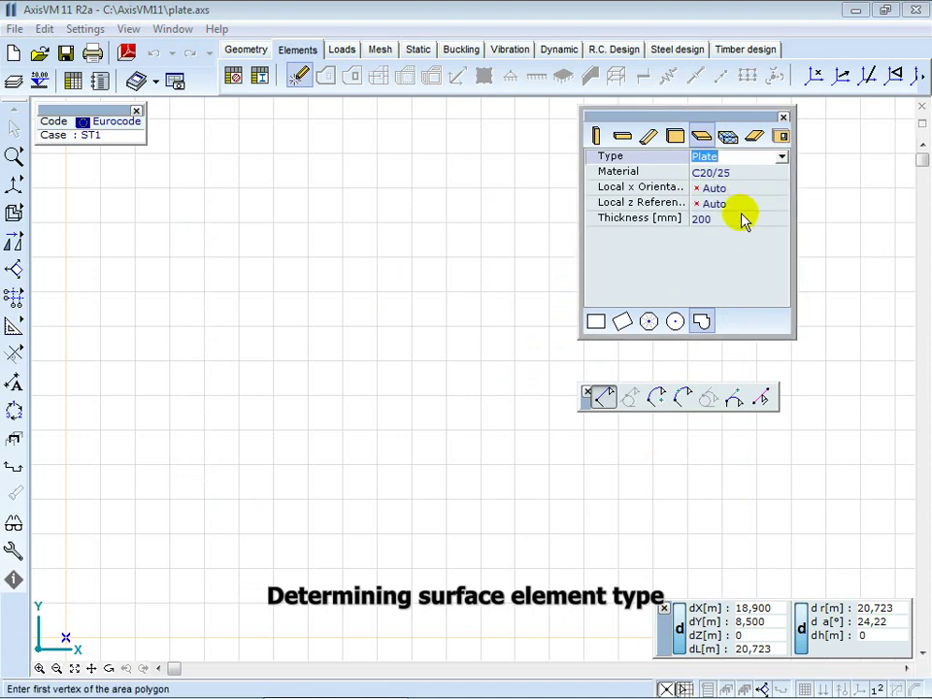
pyautogui.click(738, 218)
pyautogui.write('20')
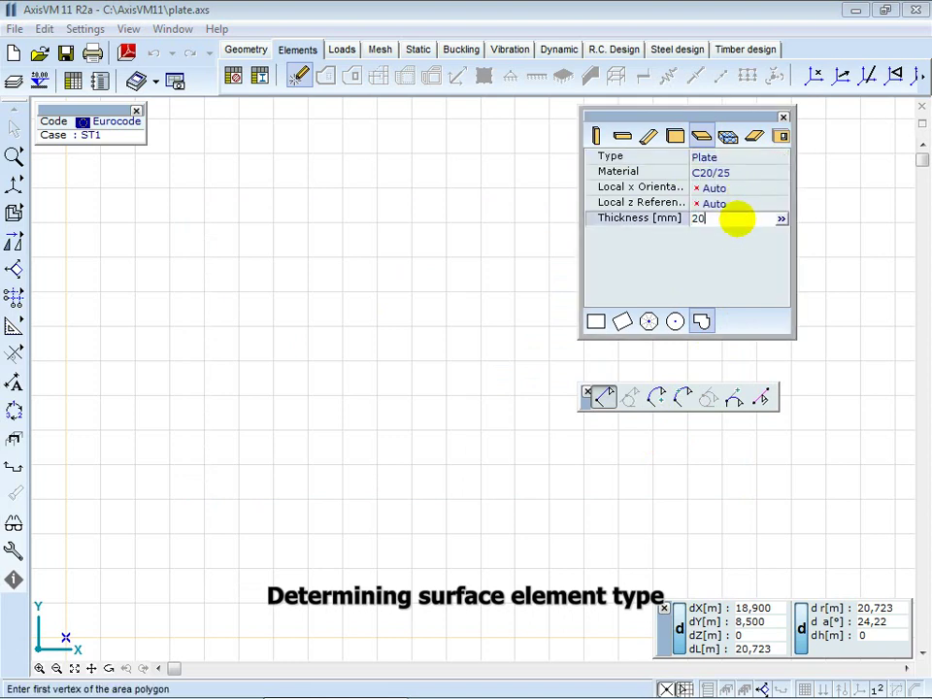
pyautogui.write('0')
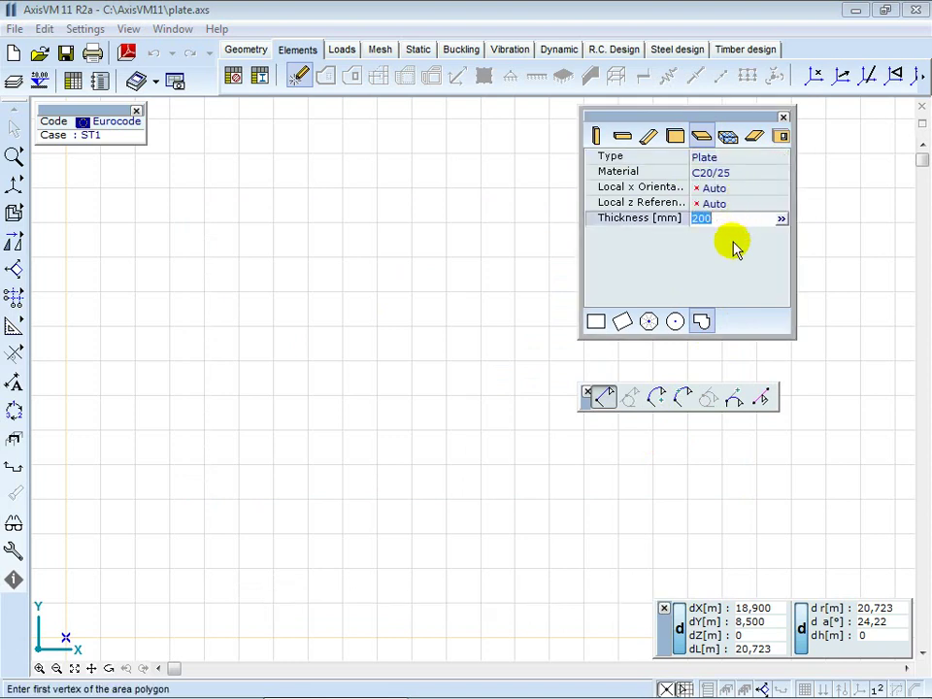
# - Start the plate as a polygon at the origin and draw its first straight edge 7.9 m along X
pyautogui.click(703, 322)
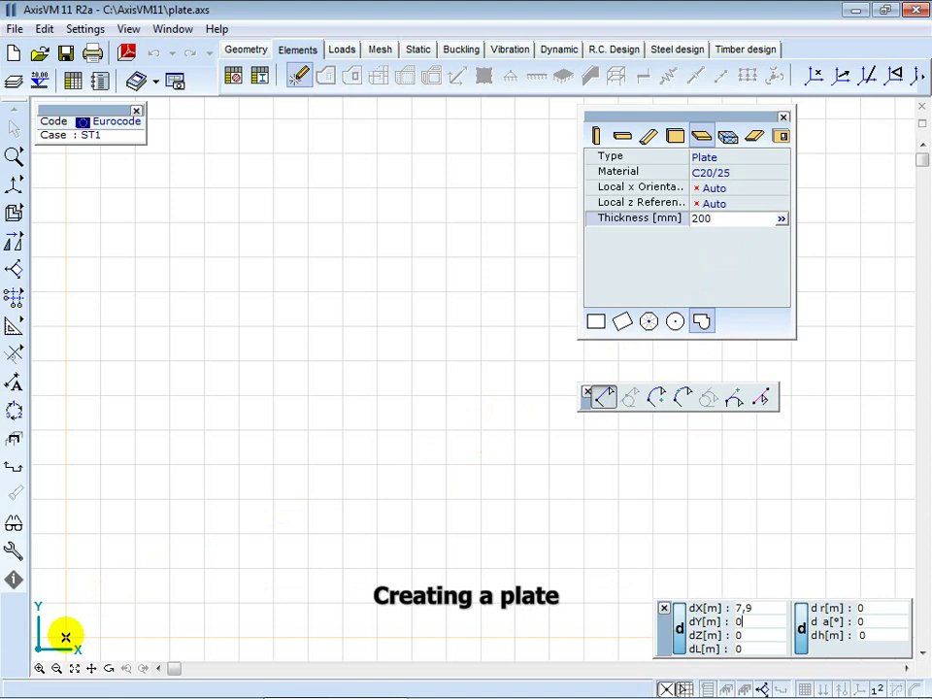
pyautogui.click(66, 637)
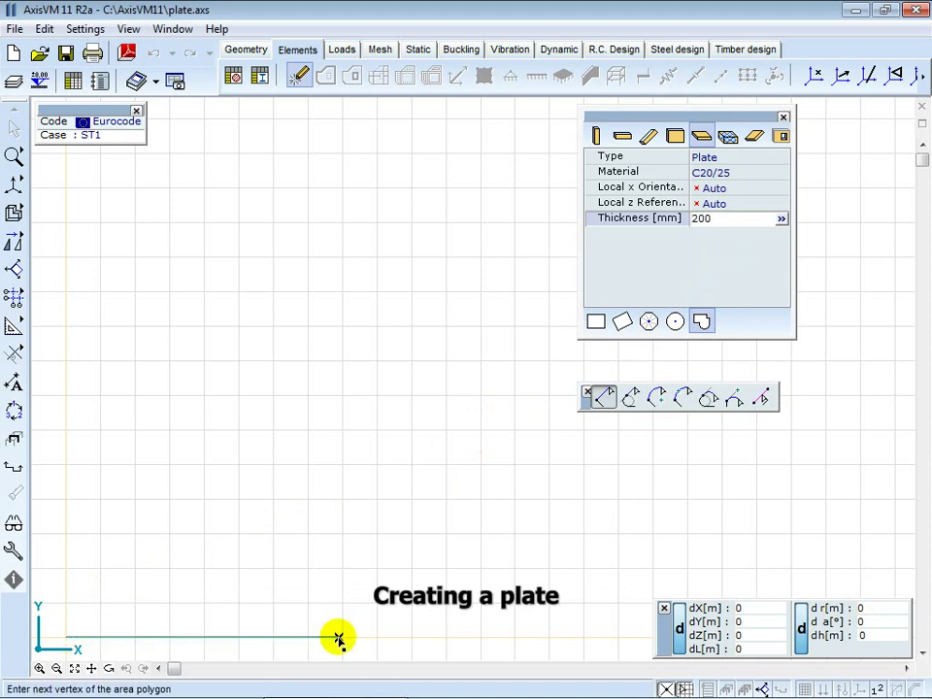
pyautogui.click(338, 638)
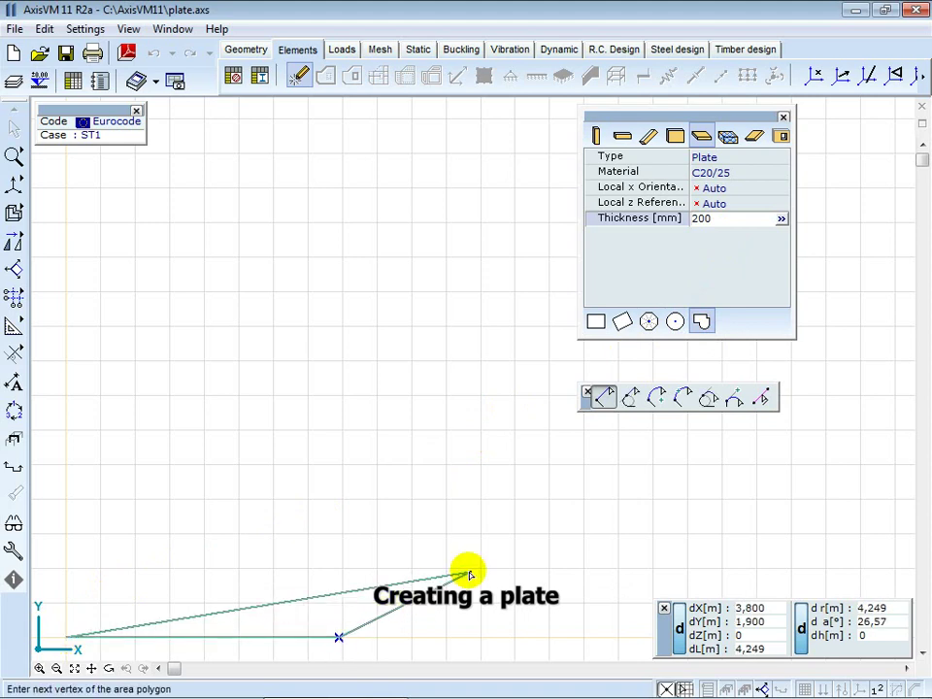
# - Add a three-point arc edge bulging 0.5 m outward in X and ending 6.8 m in Y from its start point
pyautogui.click(681, 399)
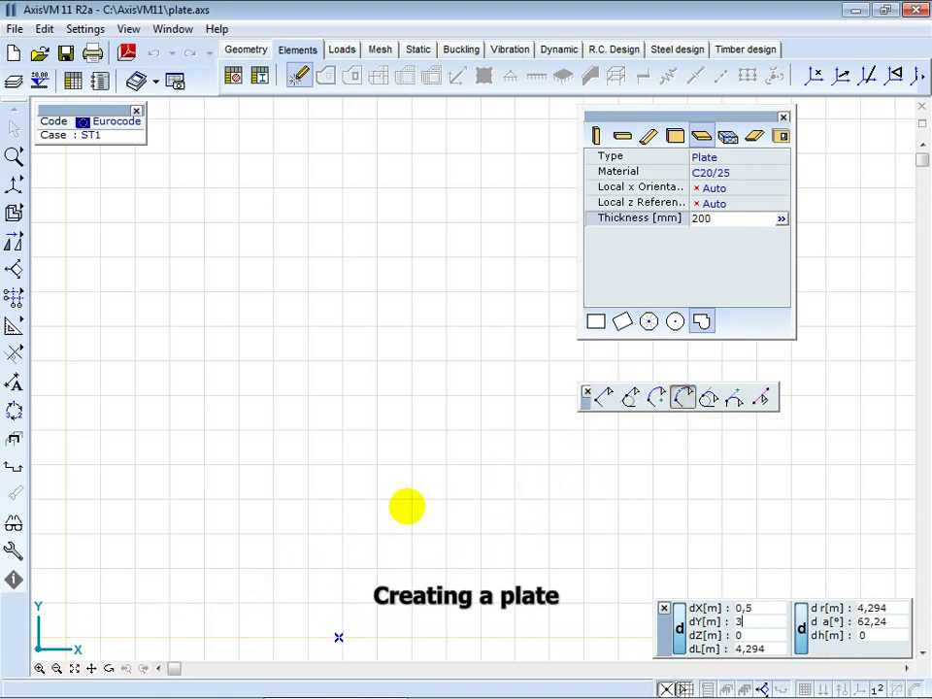
pyautogui.press('Return')
pyautogui.write('0')
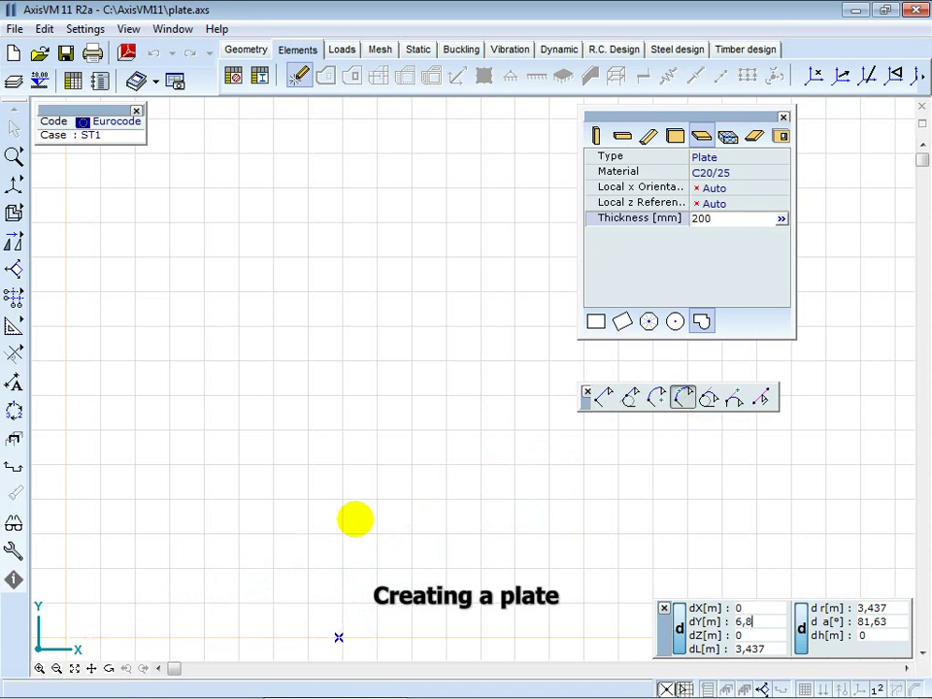
pyautogui.write('6,8')
pyautogui.press('Return')
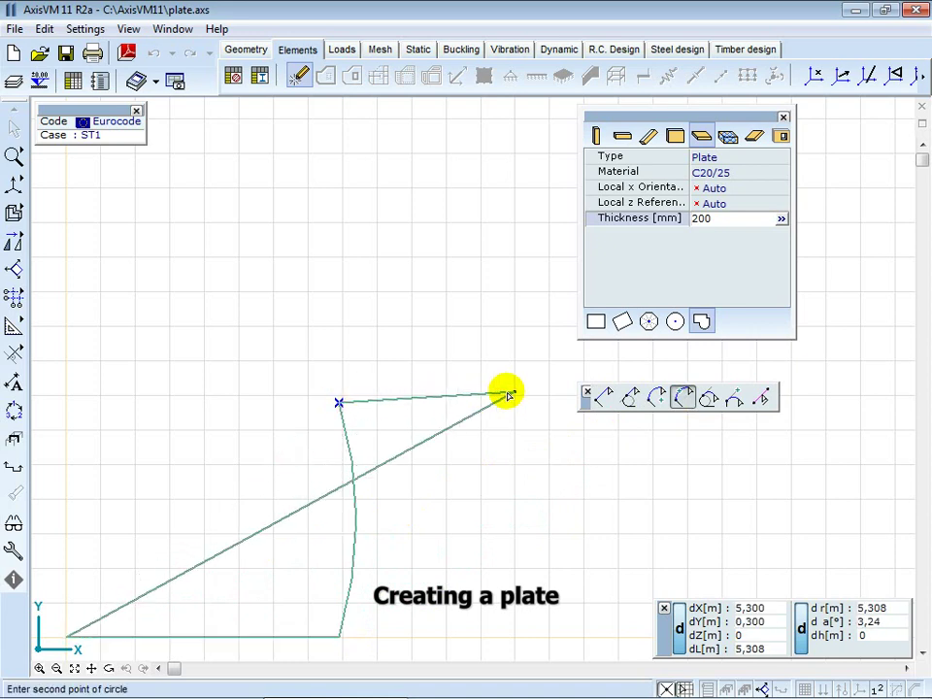
# - Draw the straight upper edge -7.9 m in X and close the plate polygon to finish the slab
pyautogui.click(605, 397)
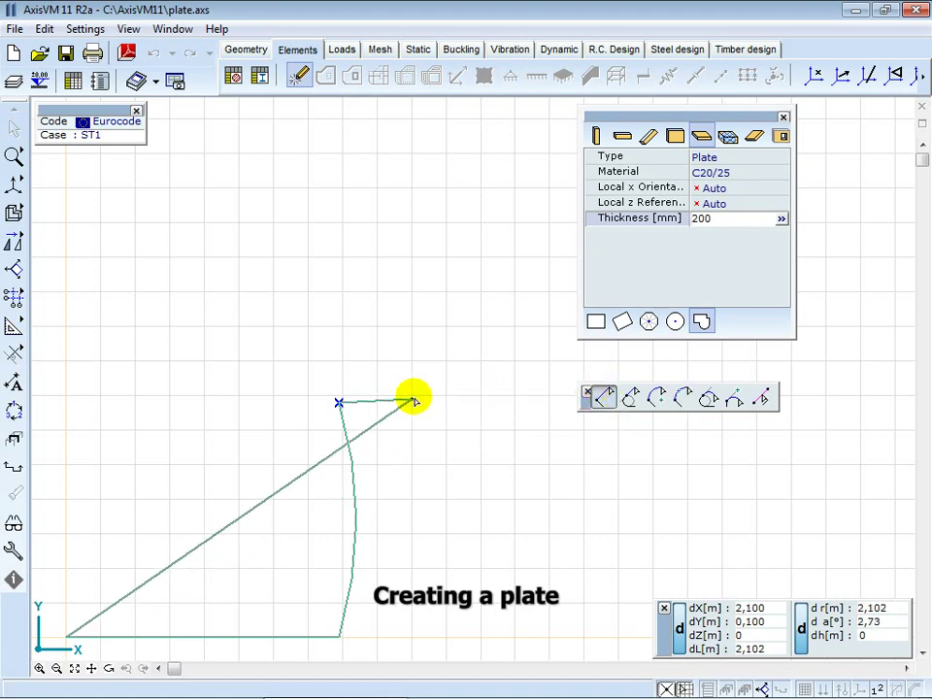
pyautogui.write('-')
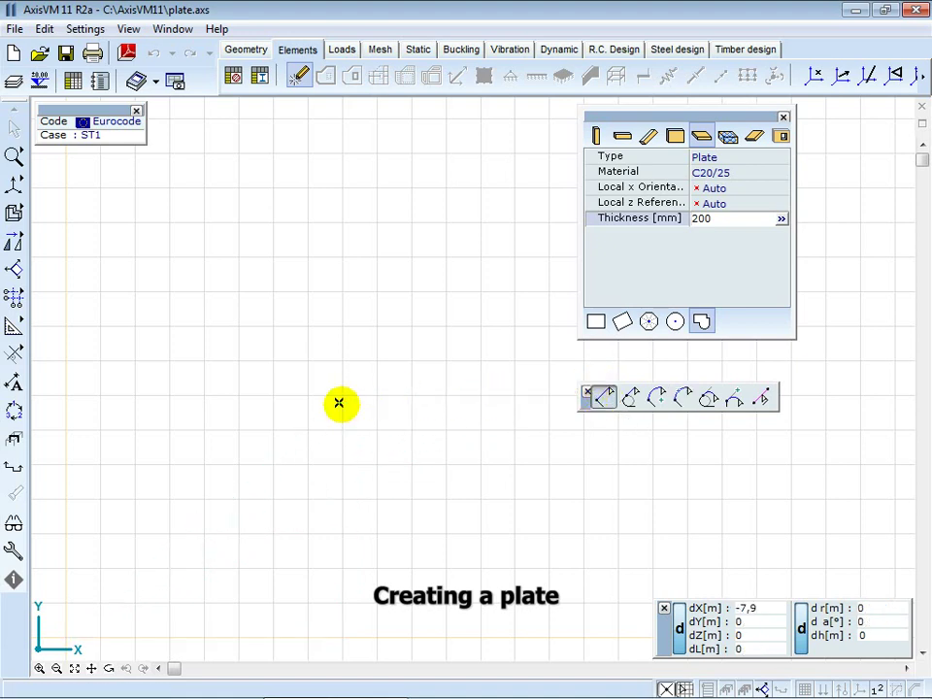
pyautogui.write('7,9')
pyautogui.press('Return')
pyautogui.press('Escape')
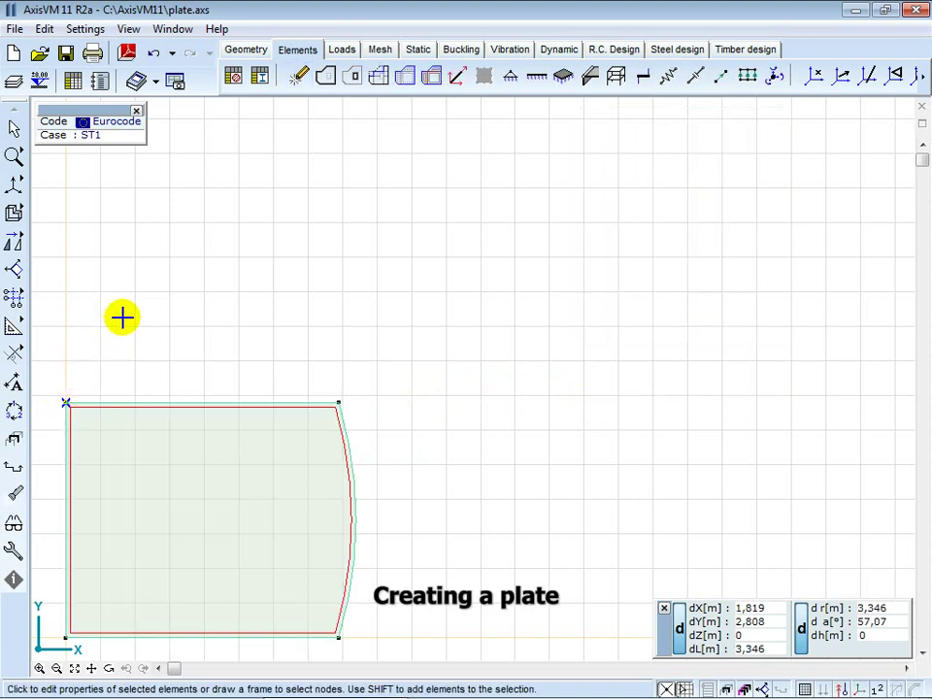
# - Create two nodes inside the plate, one at X 6.4 m and Y 2.2 m, the other 2.4 m above it in Y
pyautogui.click(246, 49)
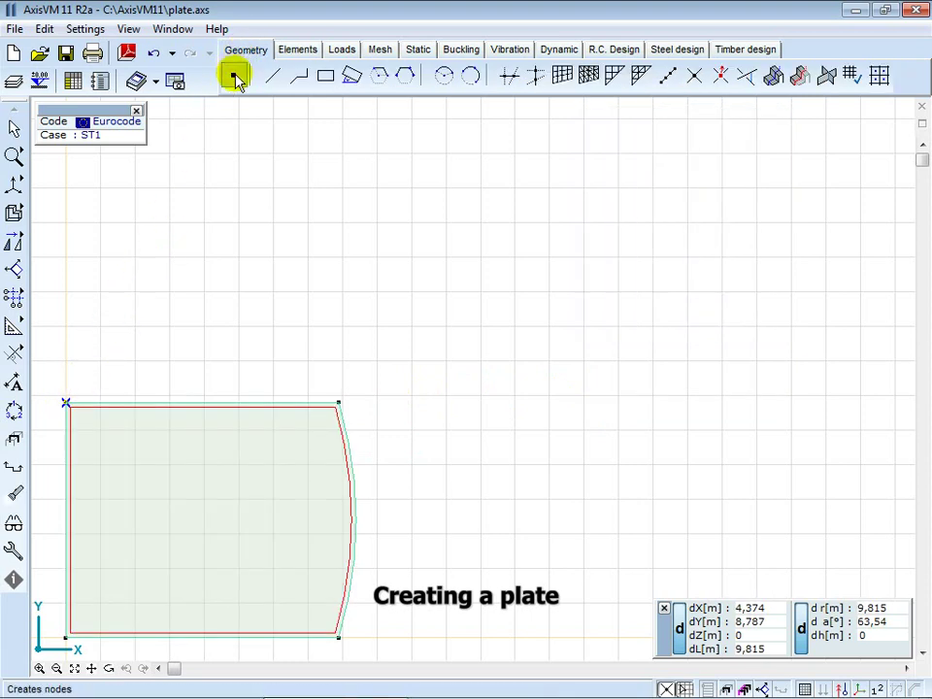
pyautogui.click(234, 77)
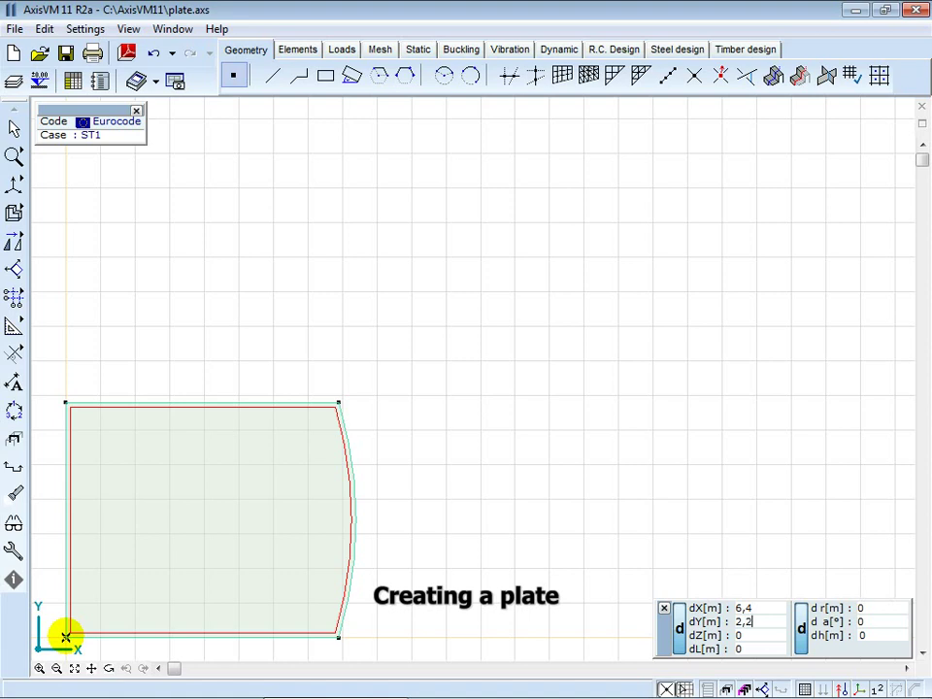
pyautogui.press('Return')
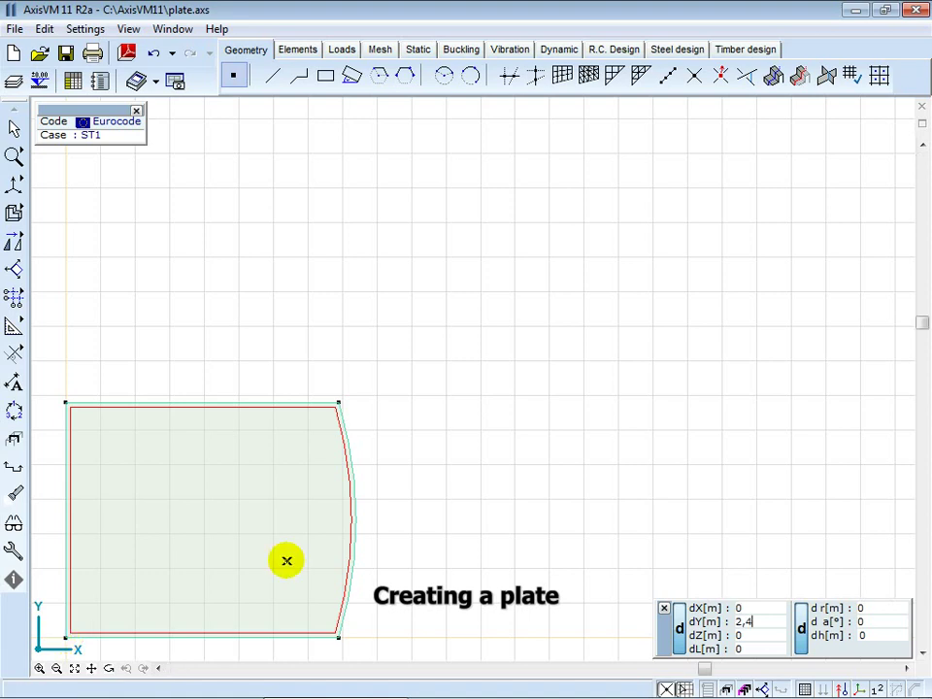
pyautogui.press('Return')
pyautogui.press('Escape')
# - Mesh the plate domain automatically with the all-quadrilateral mesh type and an average element size of 0.65 m
pyautogui.click(298, 50)
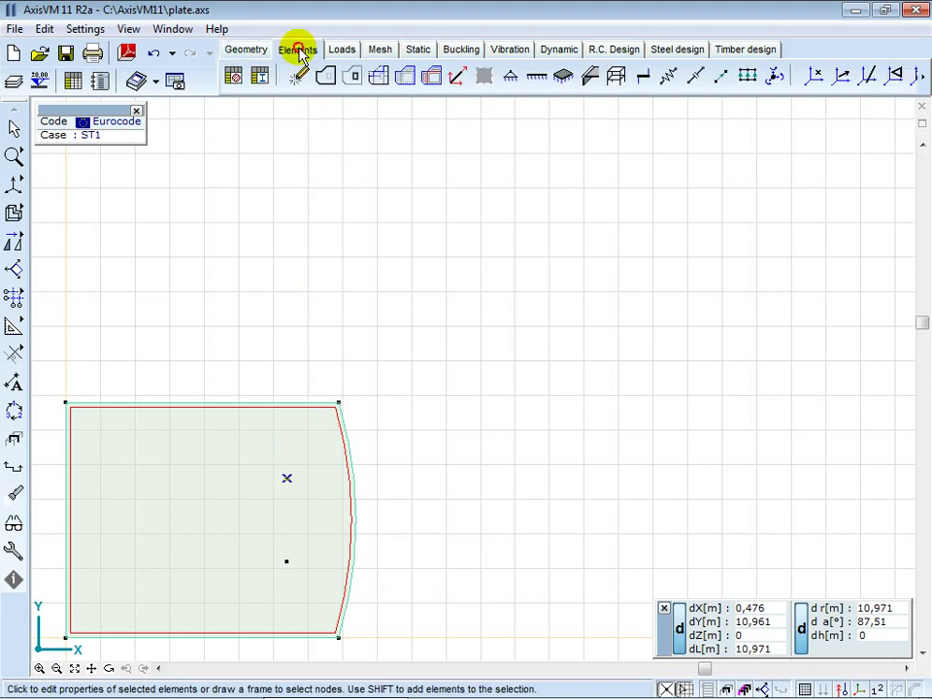
pyautogui.moveTo(235, 412)
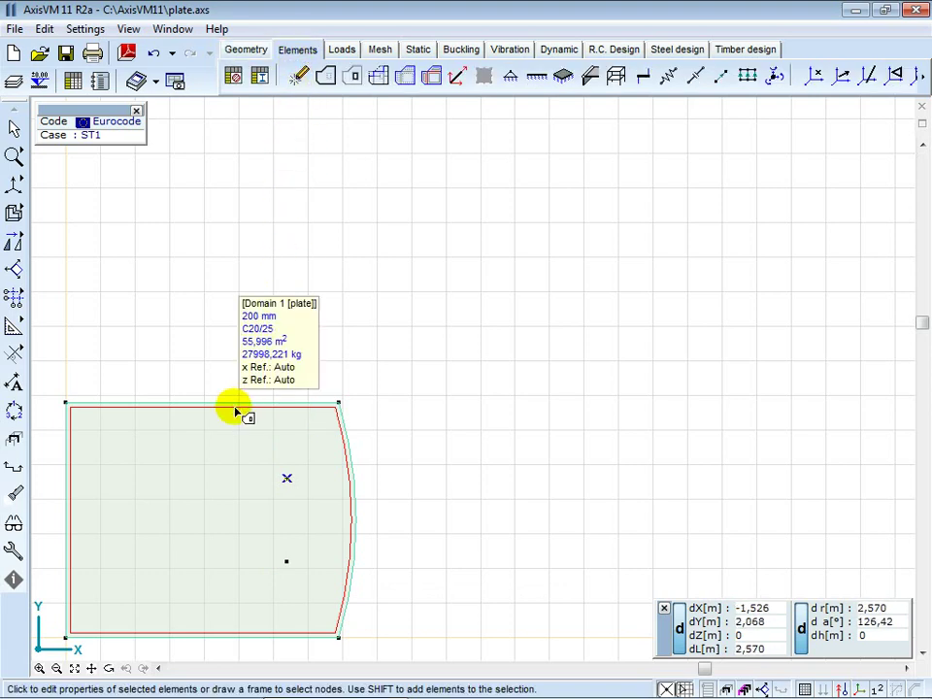
pyautogui.moveTo(12, 155)
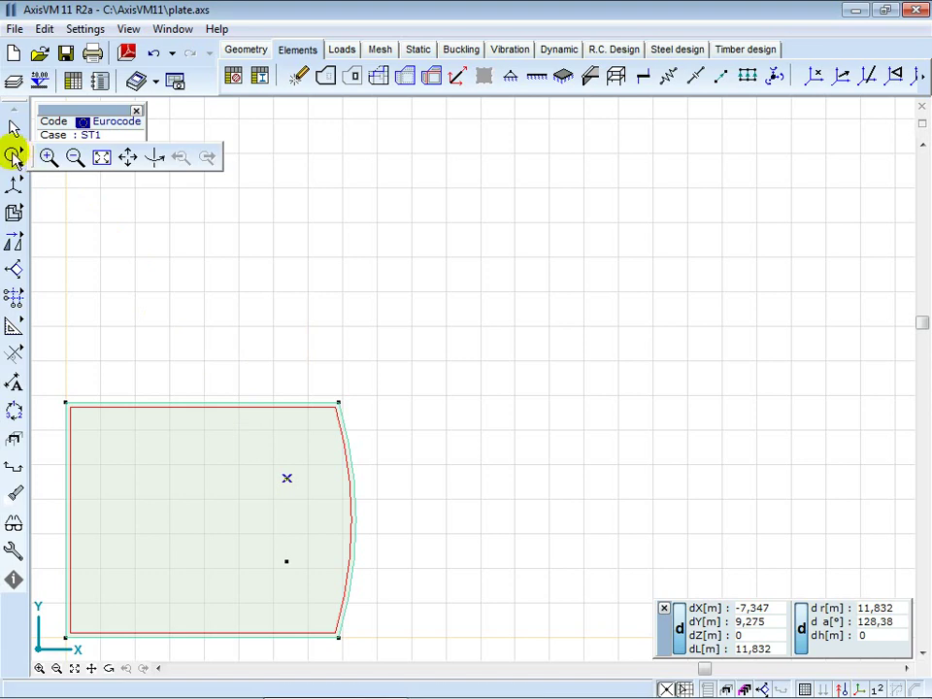
pyautogui.click(101, 159)
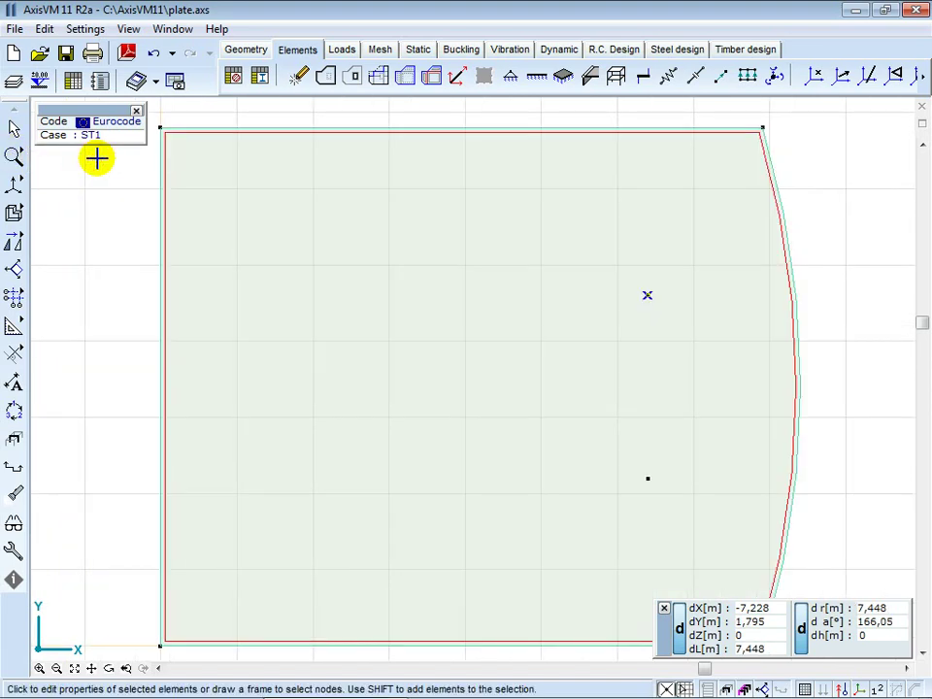
pyautogui.click(381, 50)
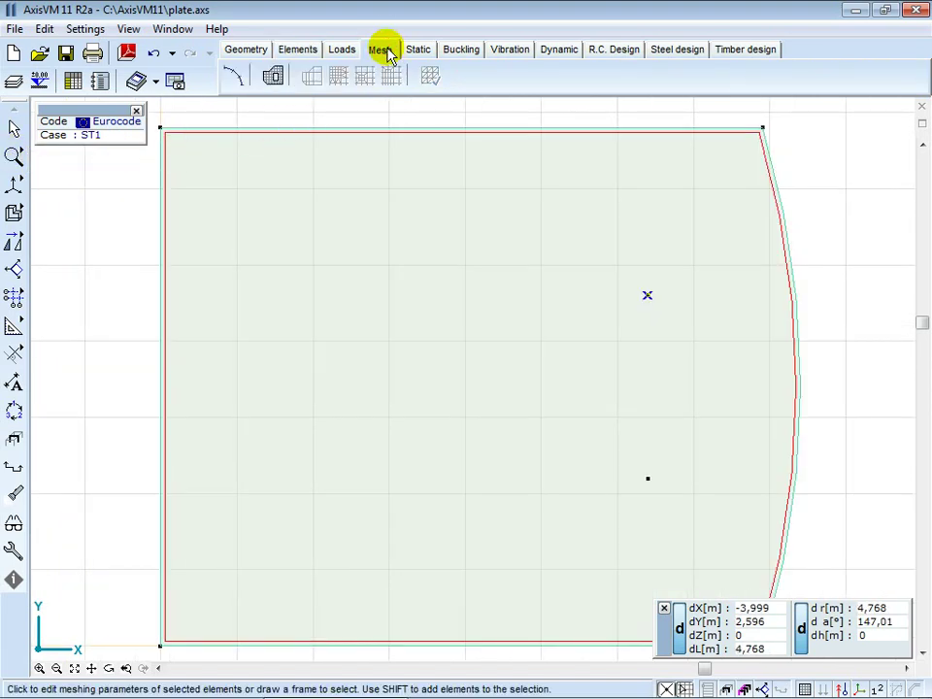
pyautogui.click(274, 78)
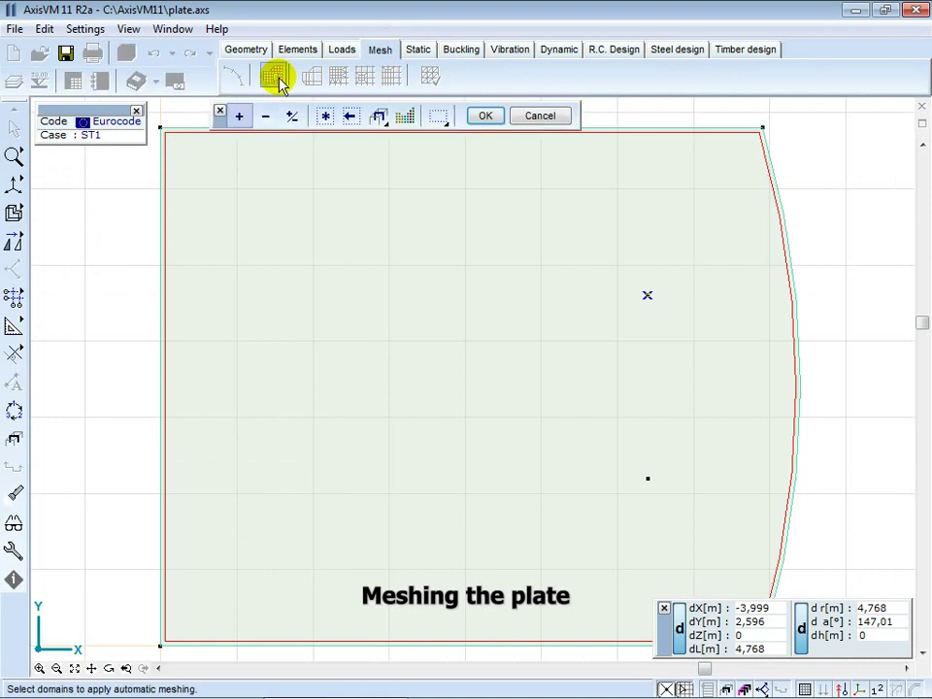
pyautogui.click(167, 193)
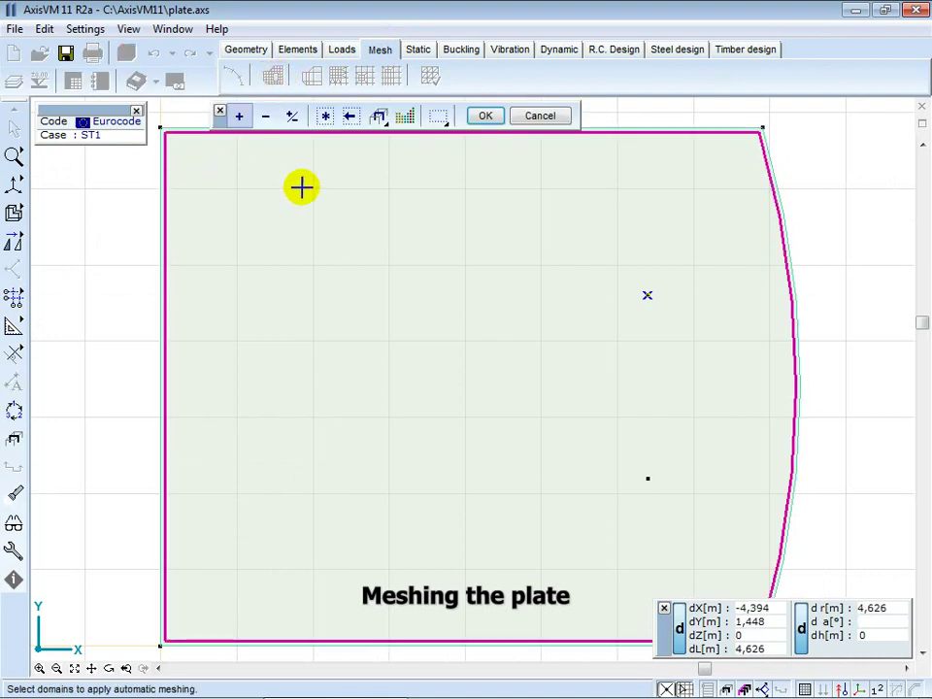
pyautogui.click(485, 117)
pyautogui.click(559, 315)
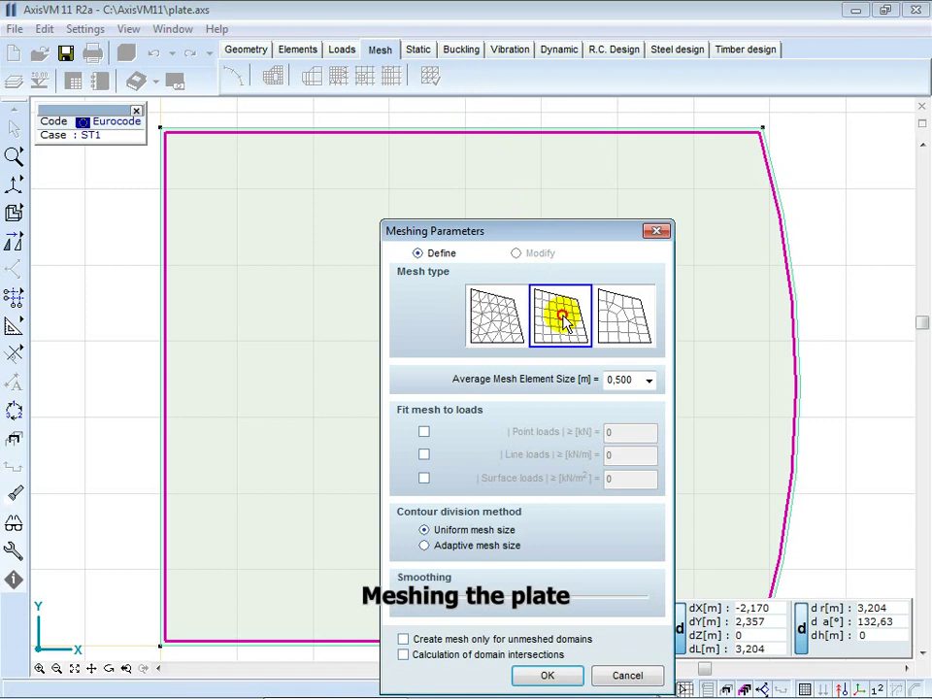
pyautogui.click(620, 379)
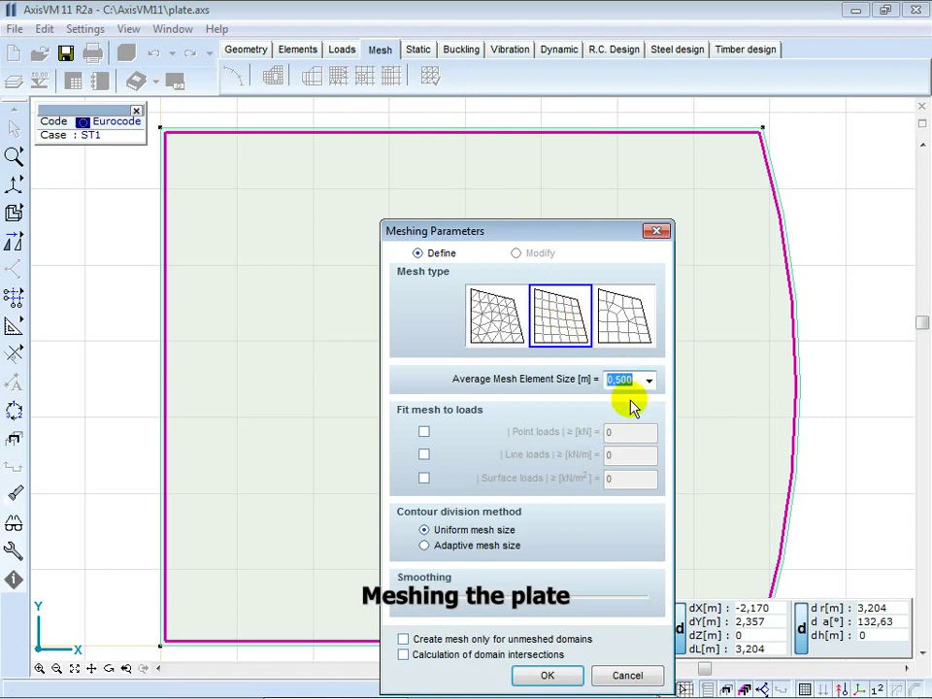
pyautogui.write('0,')
pyautogui.click(549, 675)
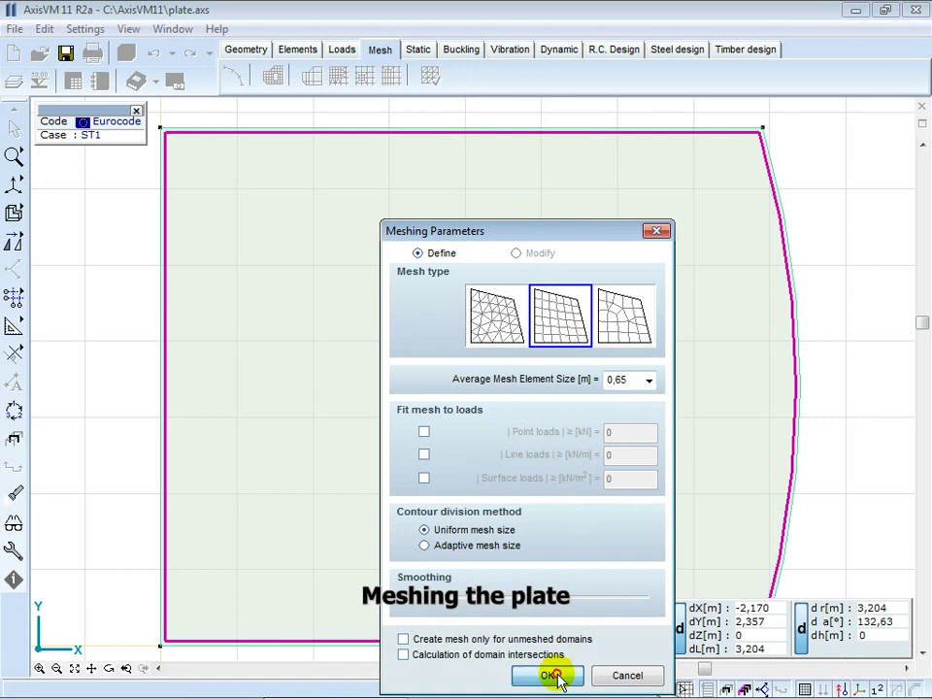
pyautogui.click(824, 690)
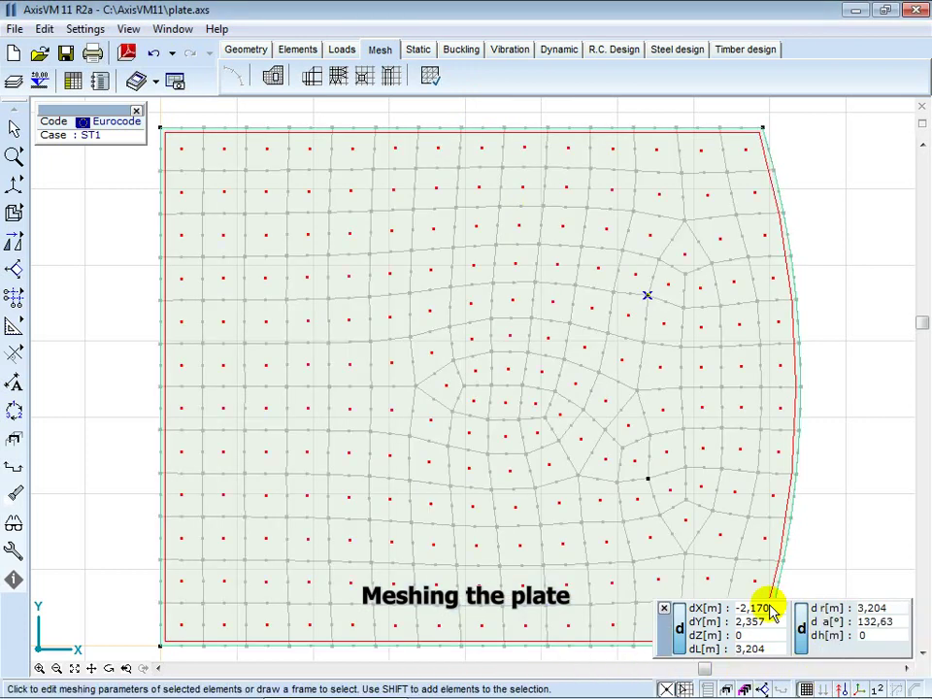
# - Refine the mesh of the surface elements surrounding the two interior nodes
pyautogui.moveTo(607, 546)
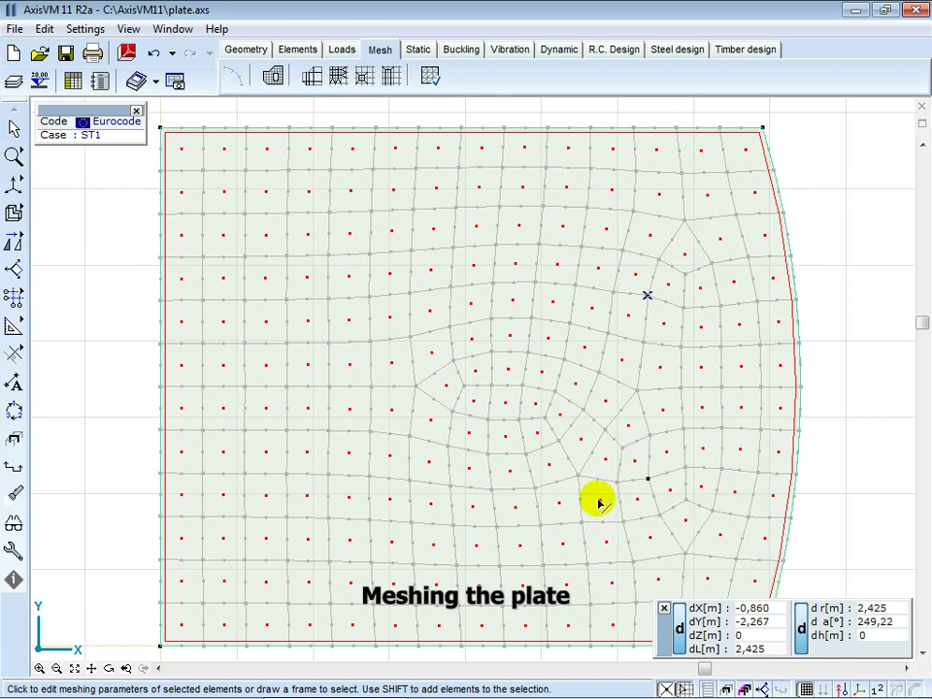
pyautogui.click(338, 79)
pyautogui.moveTo(622, 276); pyautogui.dragTo(670, 330)
pyautogui.moveTo(621, 439); pyautogui.dragTo(681, 502)
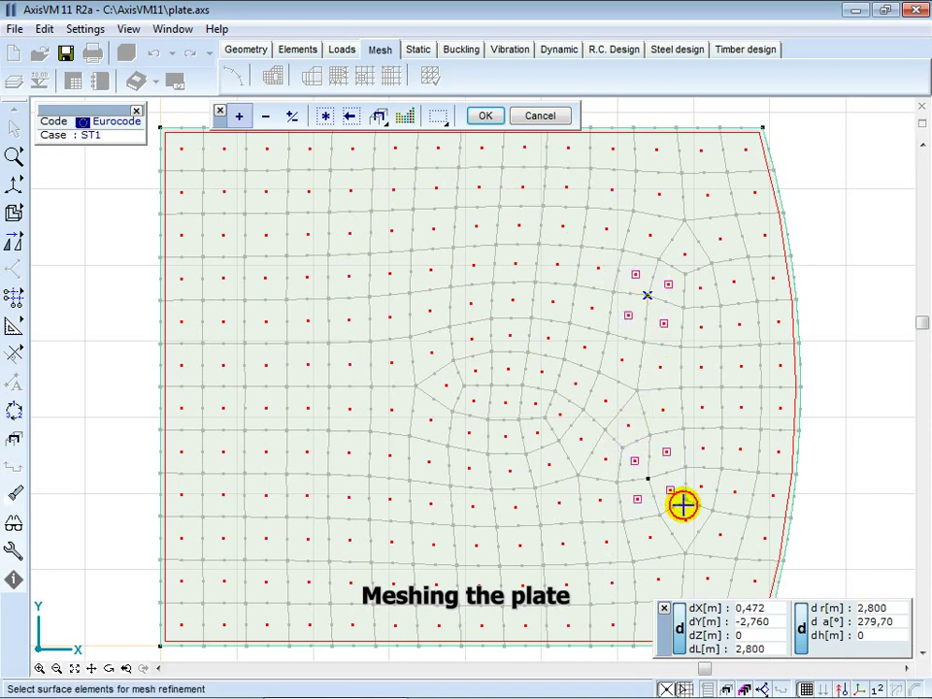
pyautogui.click(484, 116)
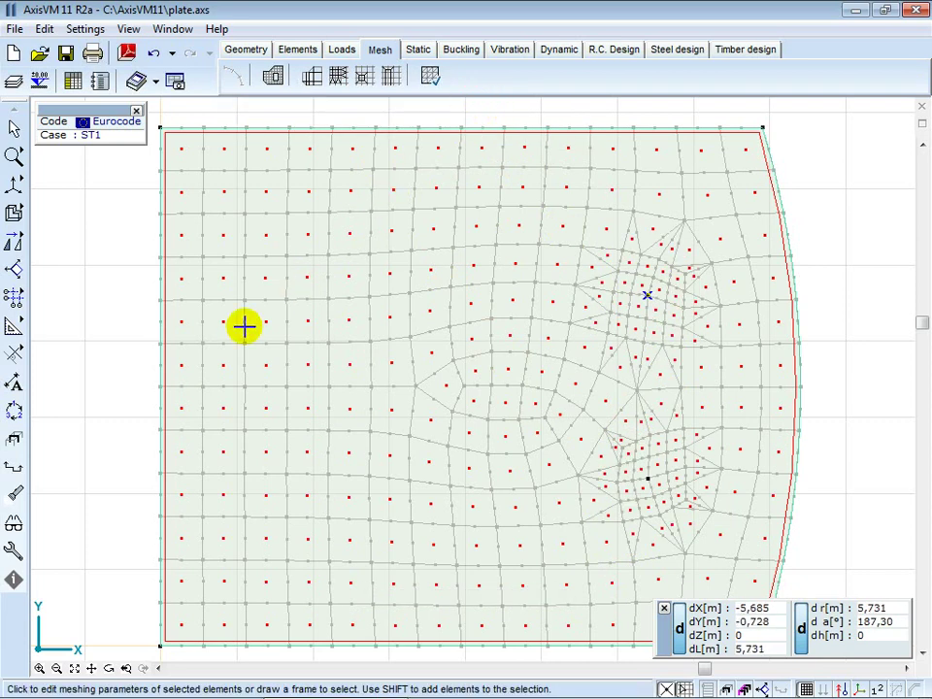
# - Display the local coordinate systems of the surface elements and examine their orientation near the plate's straight left edge
pyautogui.click(14, 525)
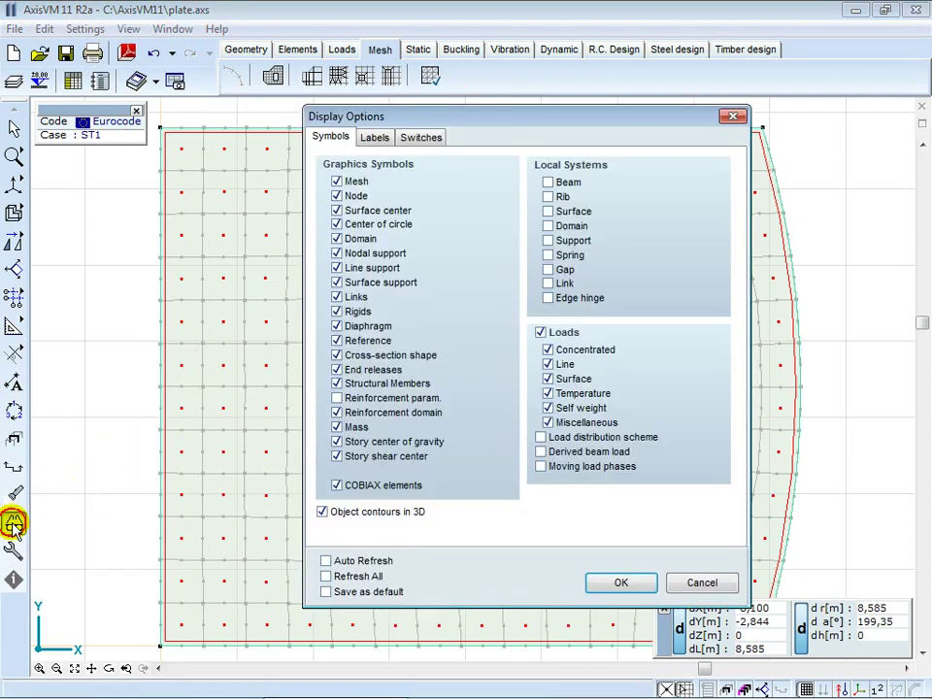
pyautogui.click(548, 211)
pyautogui.click(621, 582)
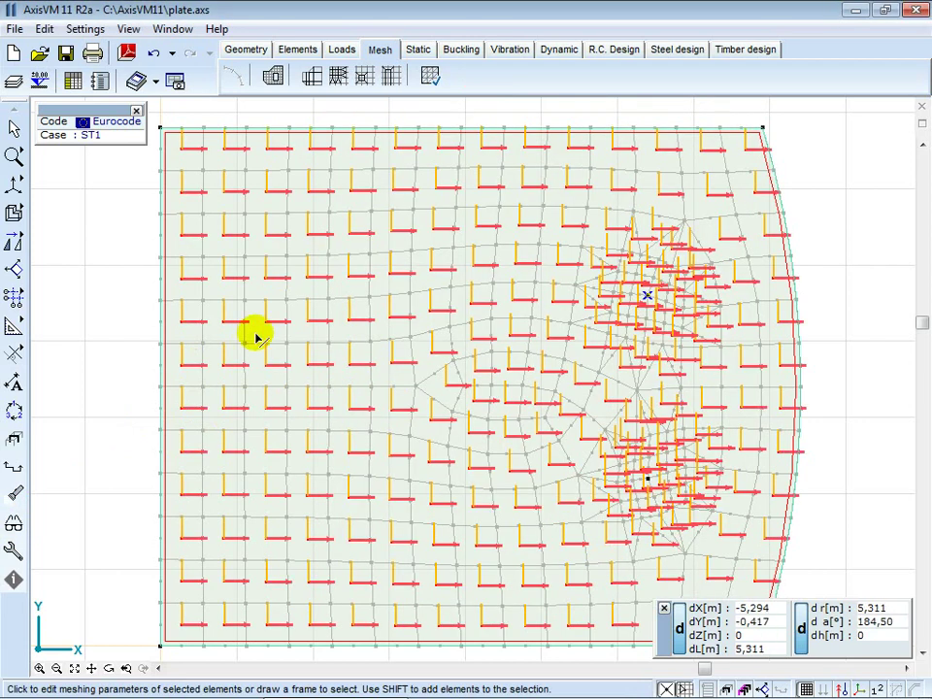
pyautogui.scroll(4, 107, 260)
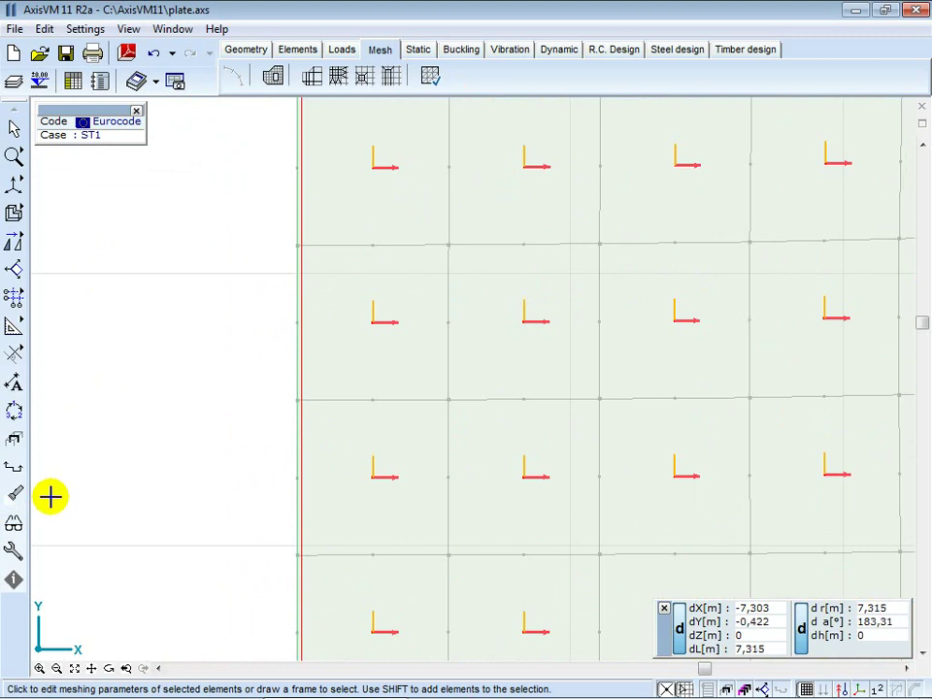
# - Hide the surface elements' local coordinate systems and fit the whole plate in view
pyautogui.click(14, 525)
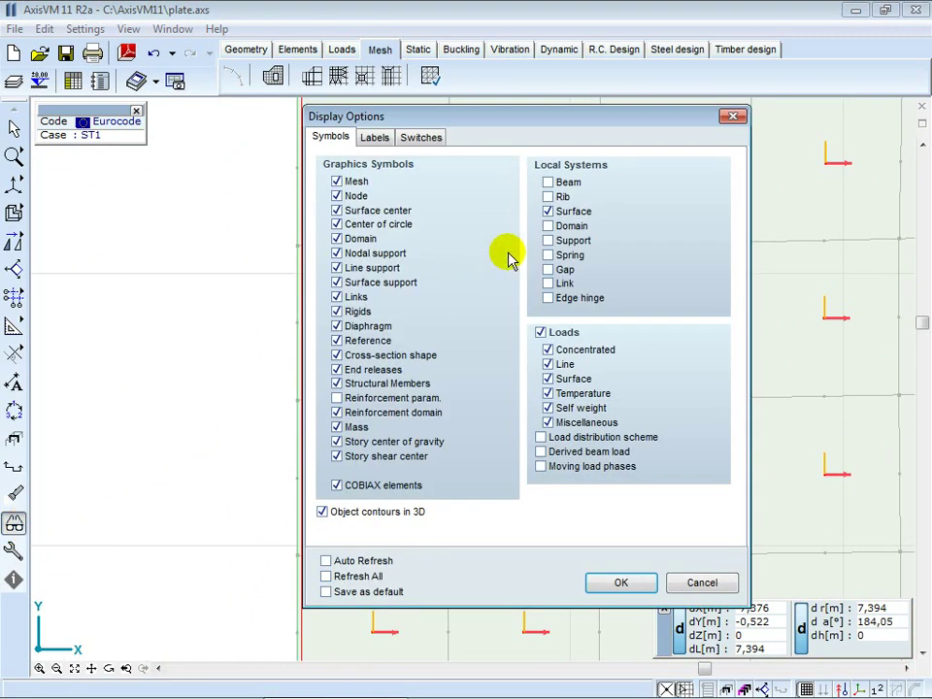
pyautogui.click(549, 211)
pyautogui.click(595, 580)
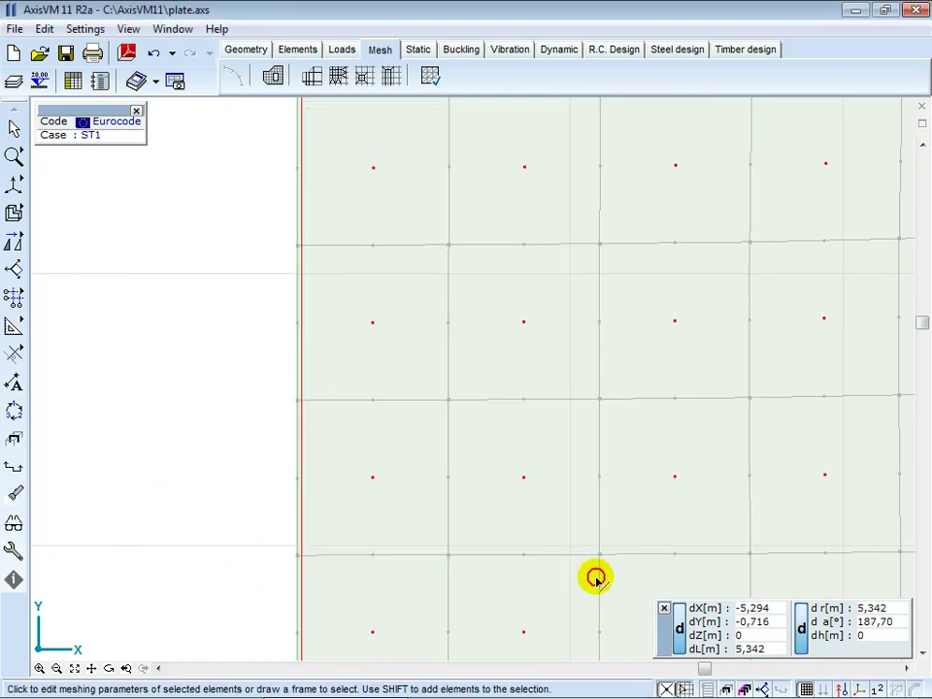
pyautogui.moveTo(39, 163)
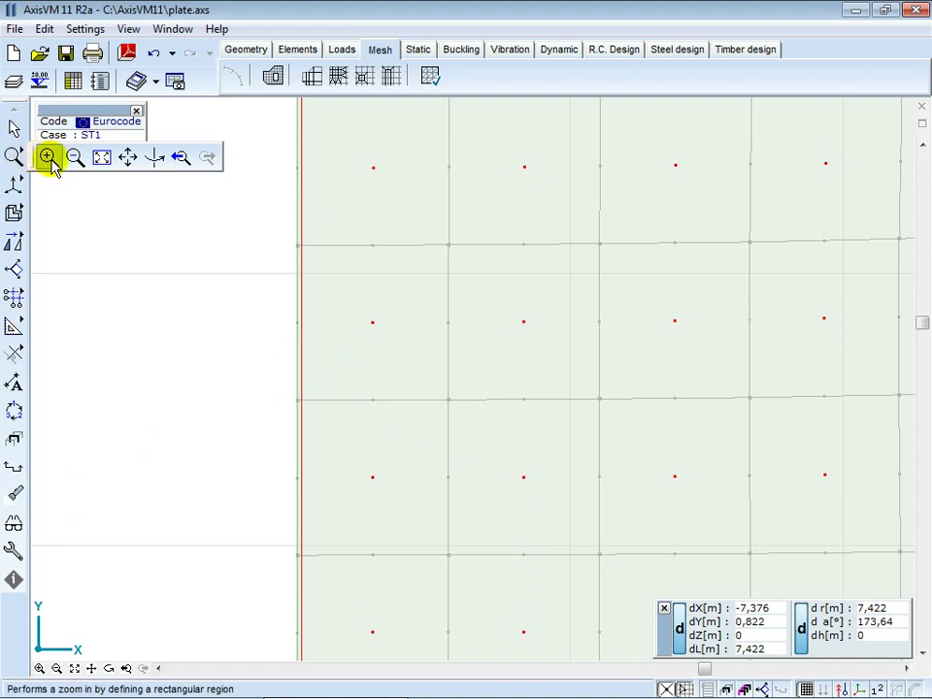
pyautogui.click(100, 156)
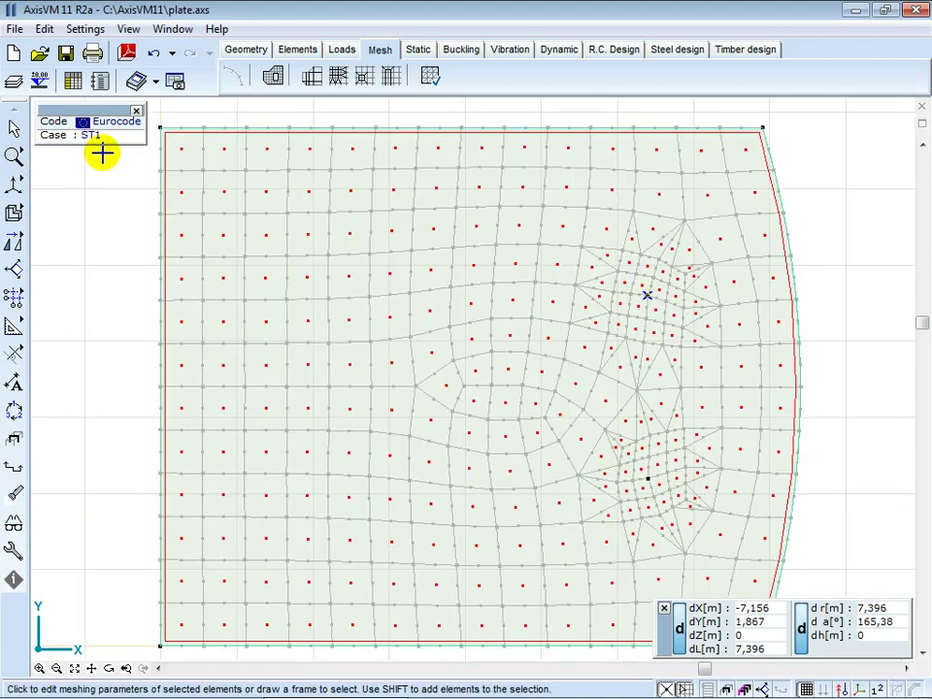
# - Start defining nodal supports at the two interior nodes of the plate
pyautogui.click(296, 53)
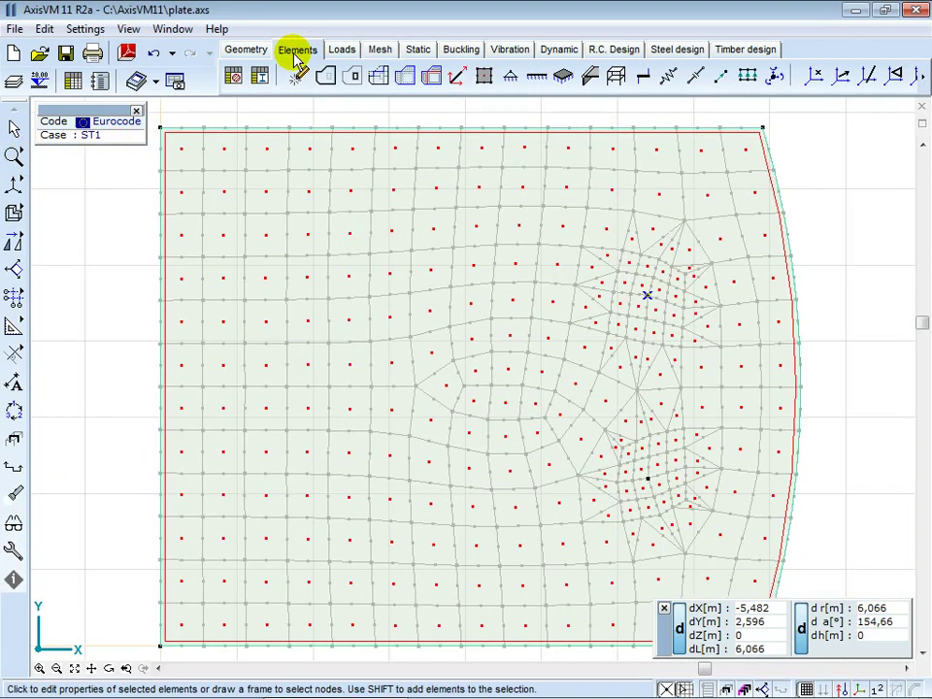
pyautogui.click(510, 76)
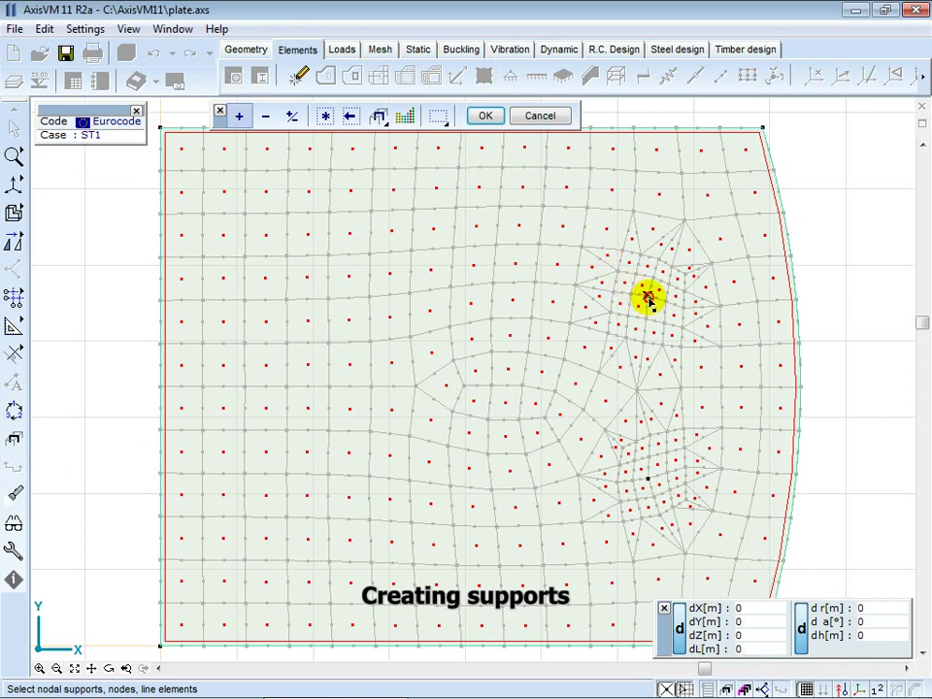
pyautogui.click(648, 296)
pyautogui.click(649, 478)
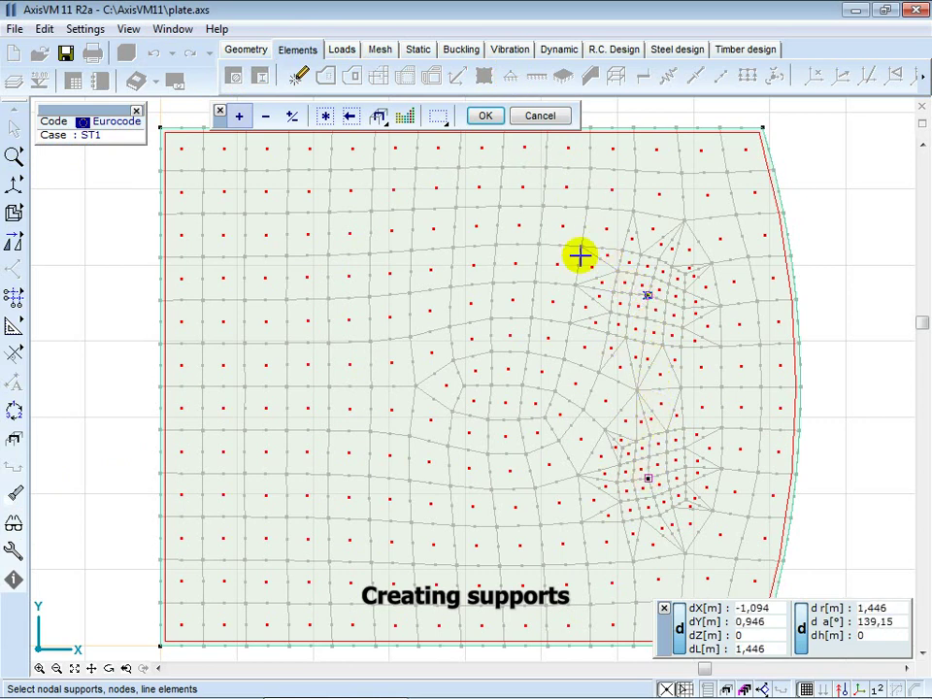
pyautogui.click(487, 117)
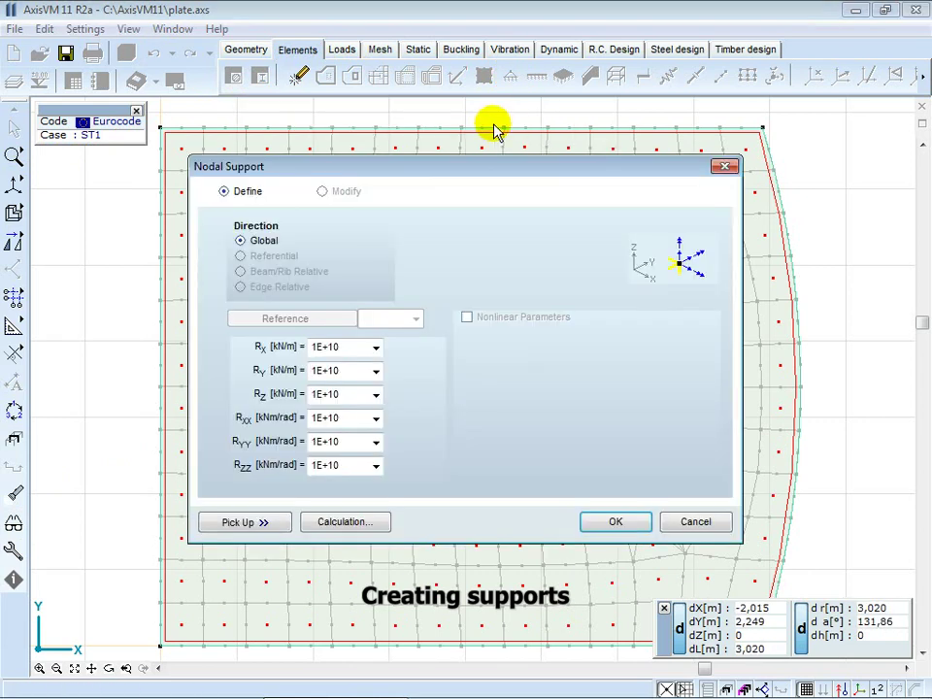
# - Create a 300 x 300 mm rectangular cross-section named 300x300 for the column below in the nodal support stiffness calculation
pyautogui.click(358, 521)
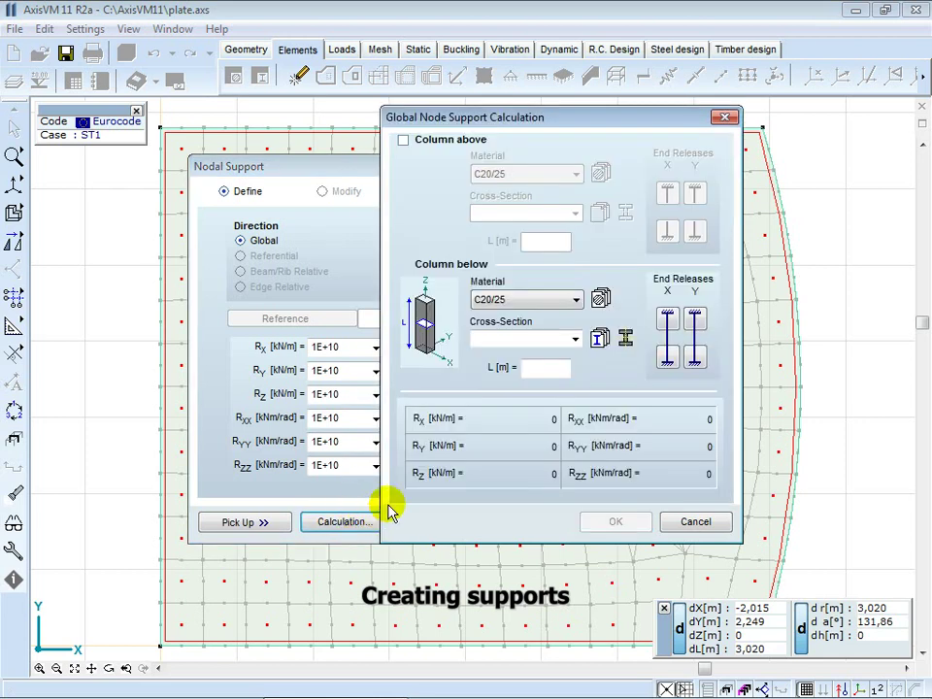
pyautogui.click(622, 337)
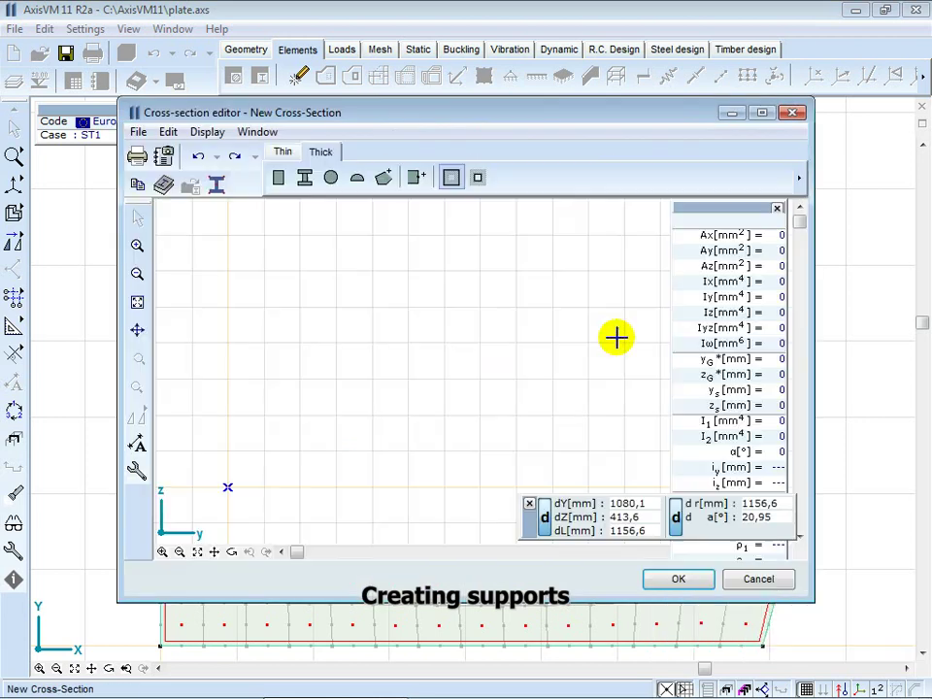
pyautogui.click(279, 178)
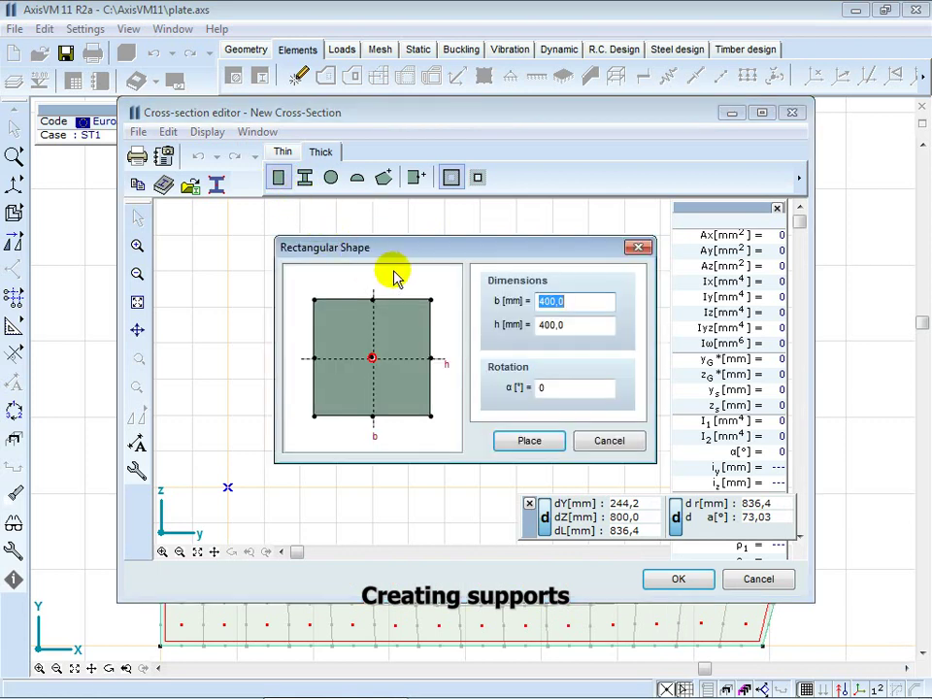
pyautogui.press('Tab')
pyautogui.write('3')
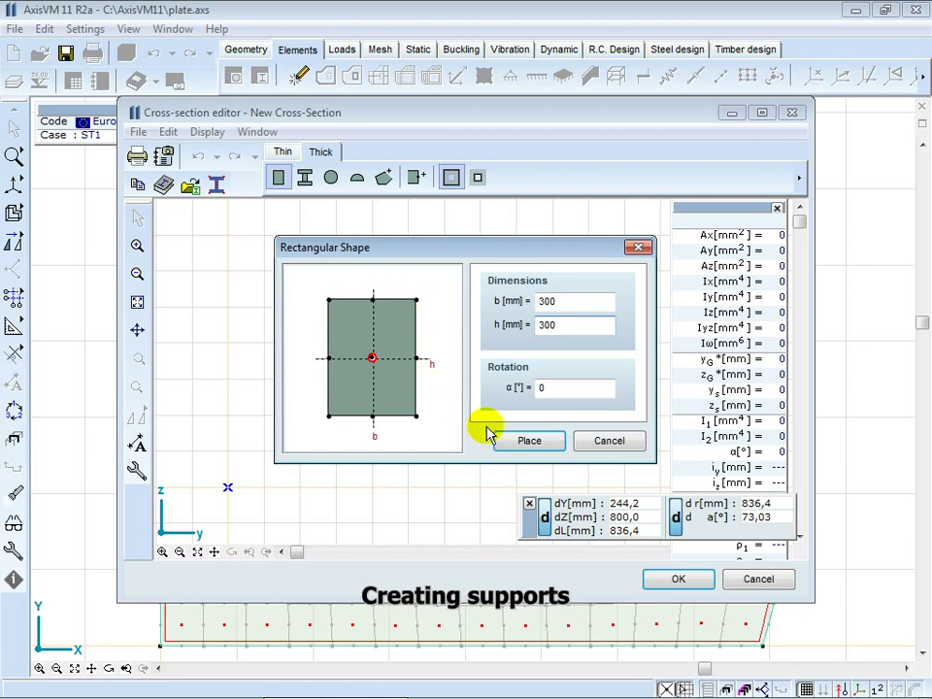
pyautogui.click(515, 439)
pyautogui.click(361, 360)
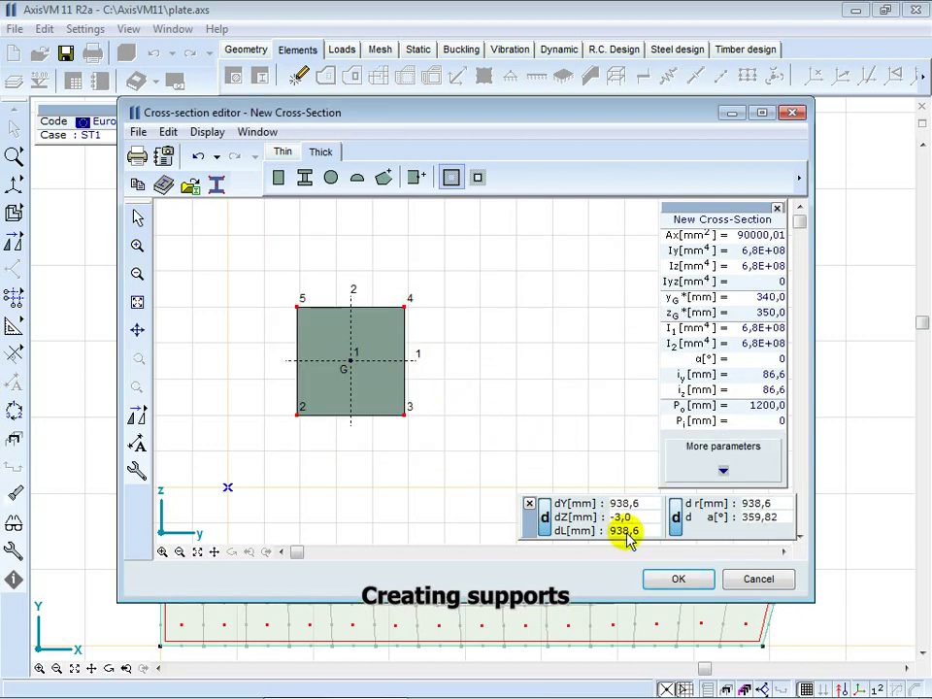
pyautogui.click(672, 578)
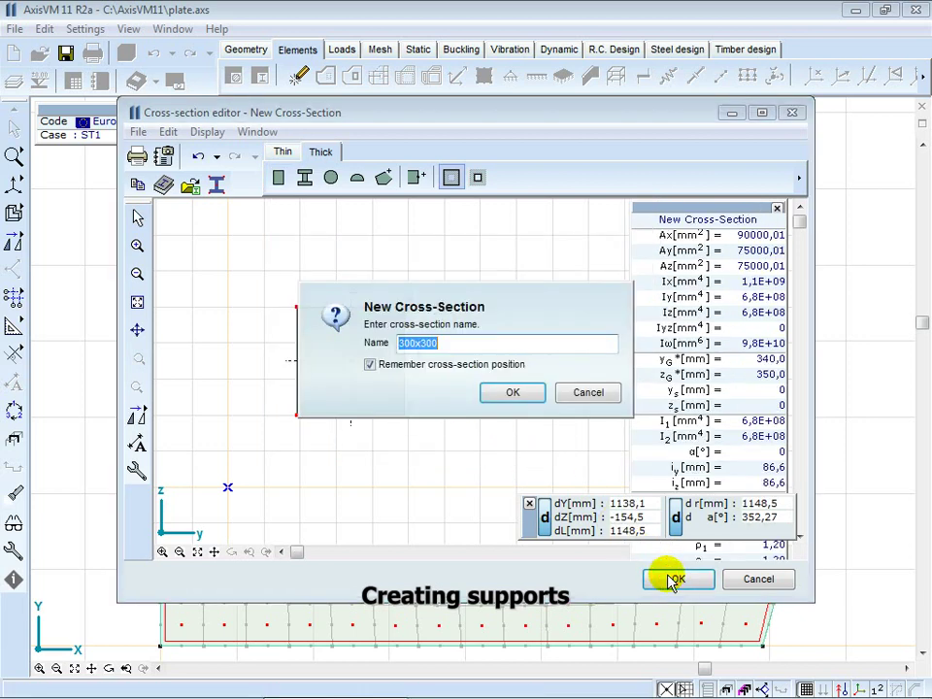
pyautogui.click(513, 393)
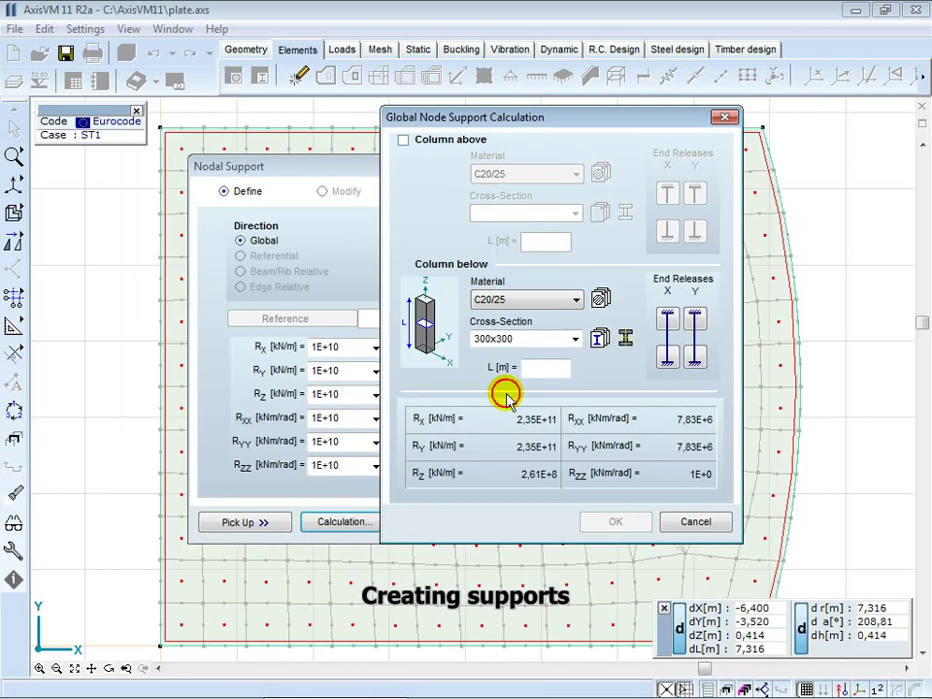
# - Set the length of the column below to 3 m and apply the calculated nodal supports
pyautogui.click(550, 366)
pyautogui.write('3')
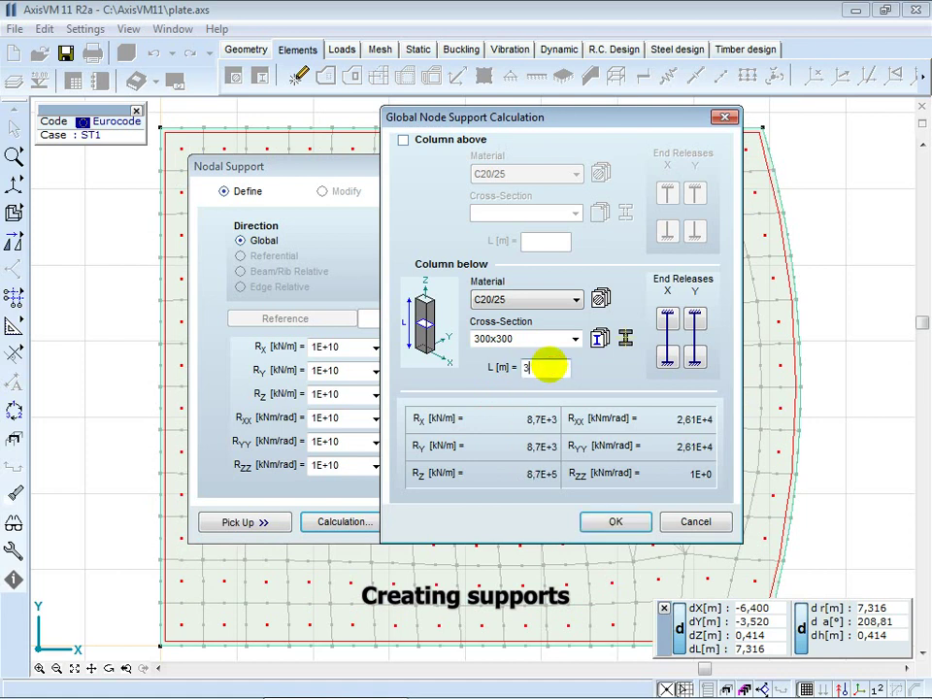
pyautogui.click(616, 521)
pyautogui.click(616, 523)
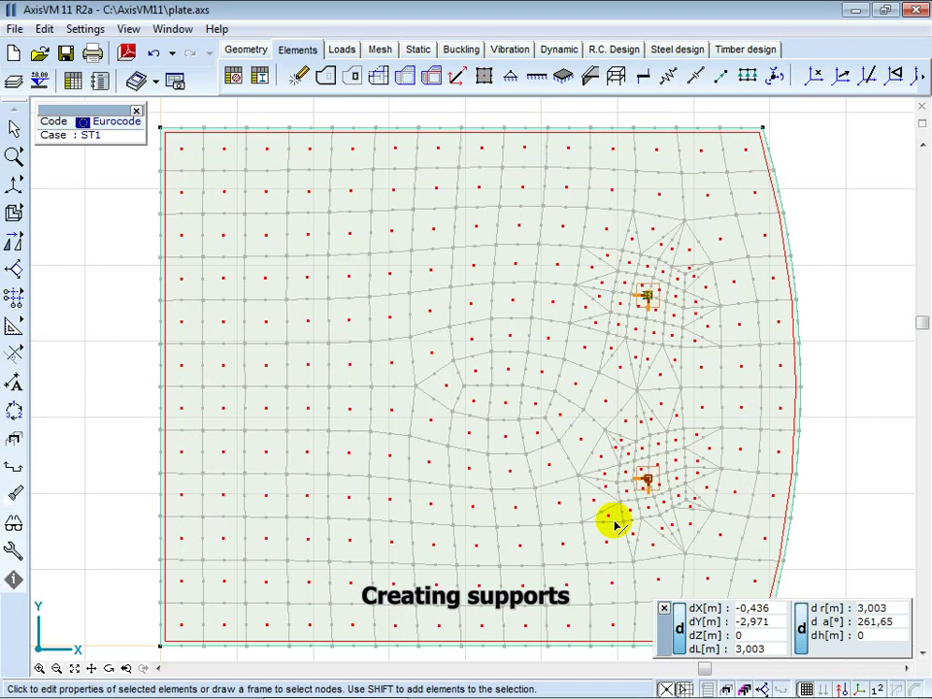
# - Start defining edge-relative line supports on the plate's three straight edges
pyautogui.click(540, 75)
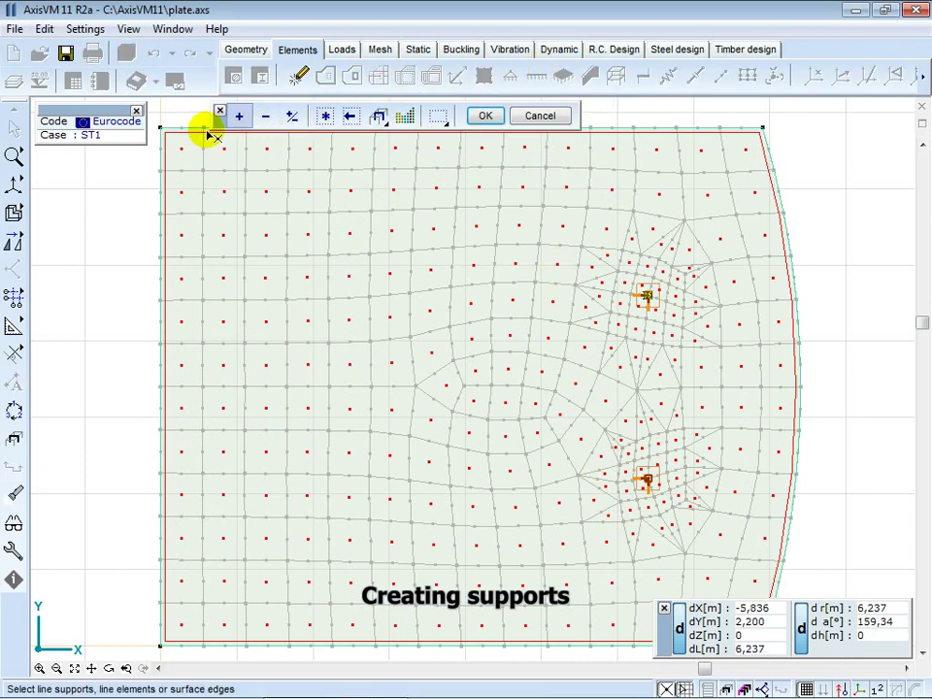
pyautogui.click(163, 157)
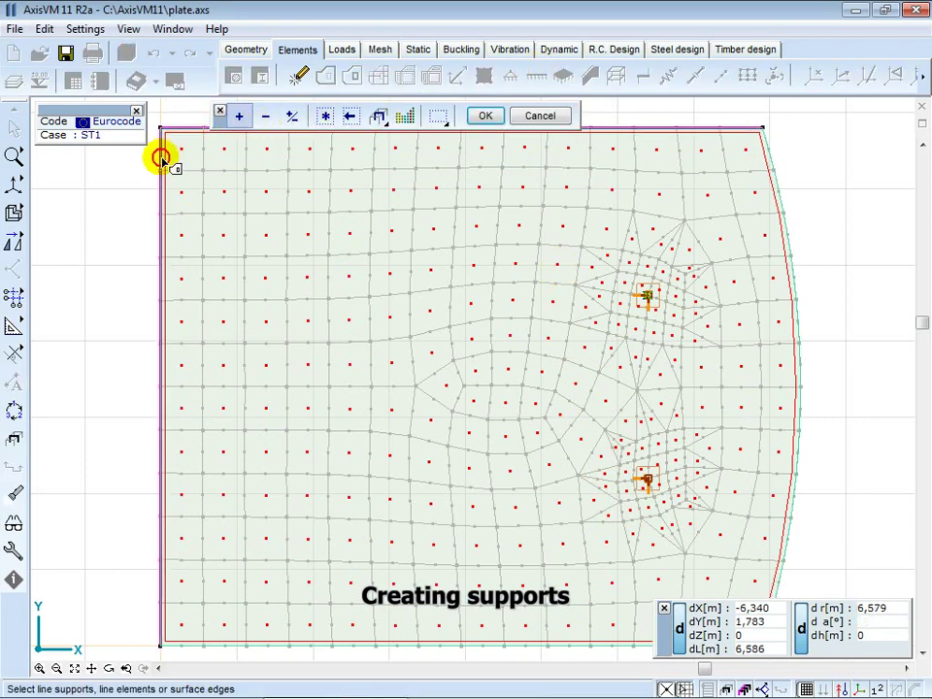
pyautogui.click(389, 645)
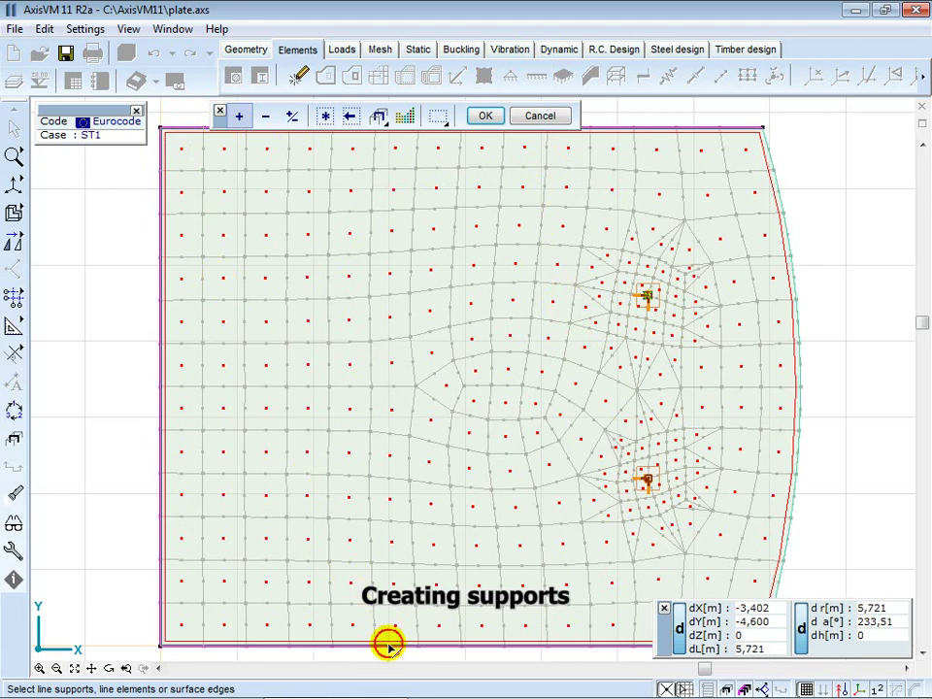
pyautogui.click(485, 117)
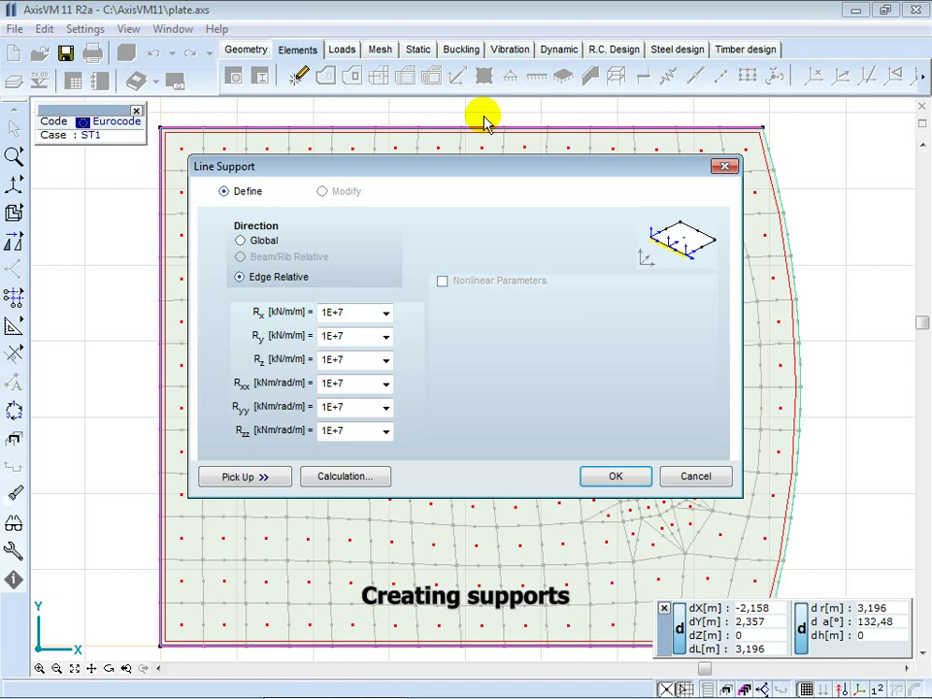
# - Calculate the line support stiffness for a C20/25 wall 3 m high and 300 mm thick, hinged at both ends, and apply it
pyautogui.click(375, 476)
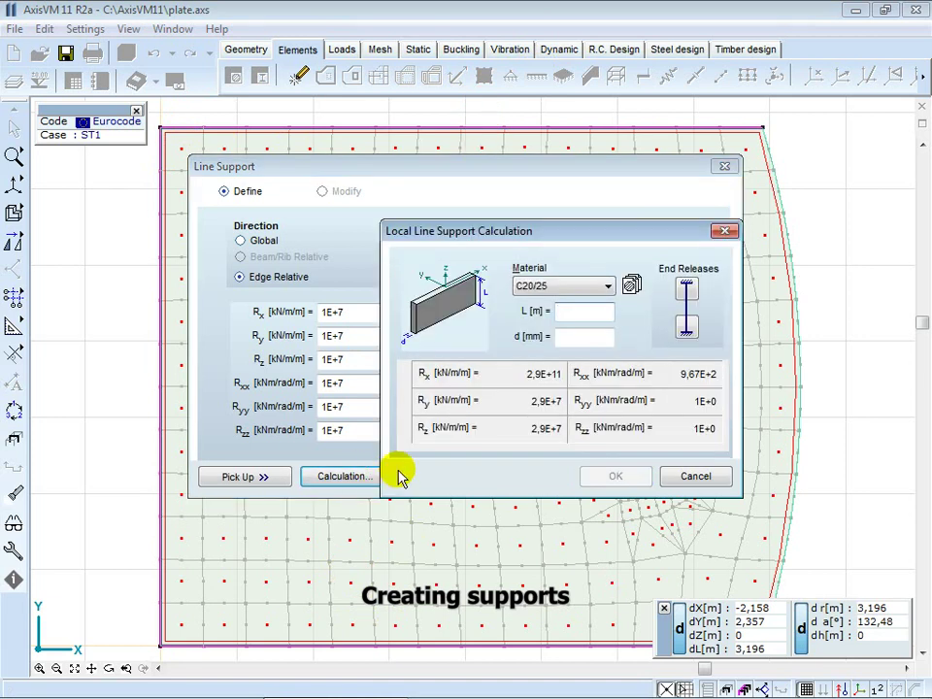
pyautogui.write('3')
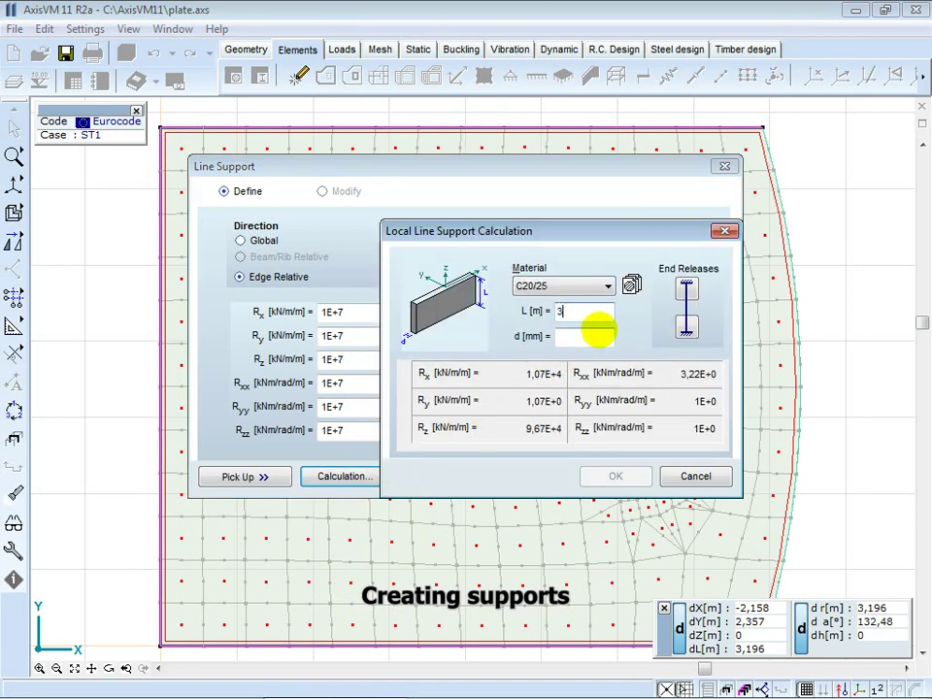
pyautogui.write('300')
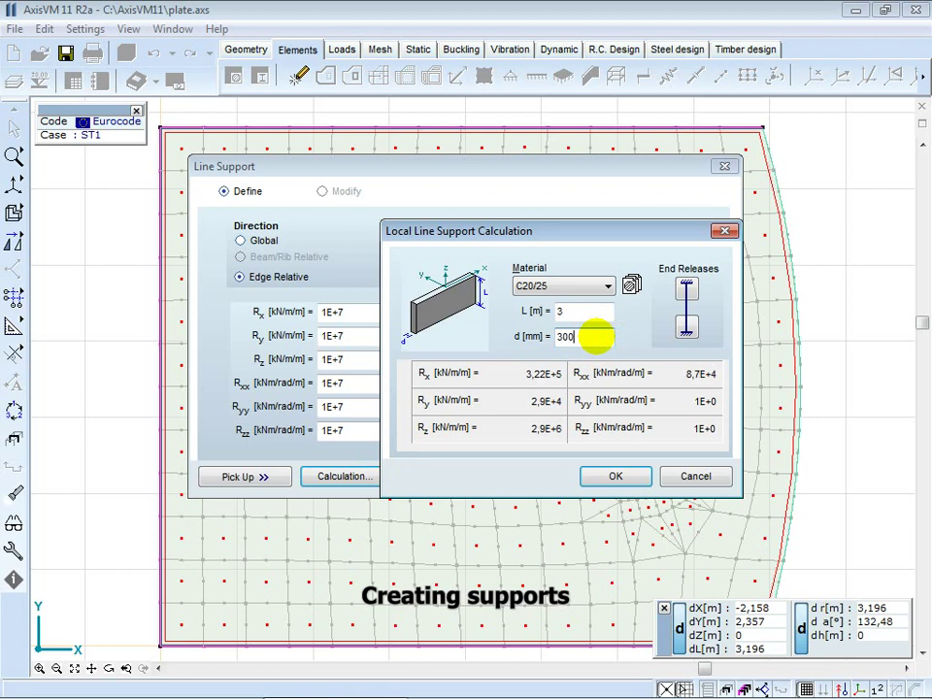
pyautogui.click(687, 327)
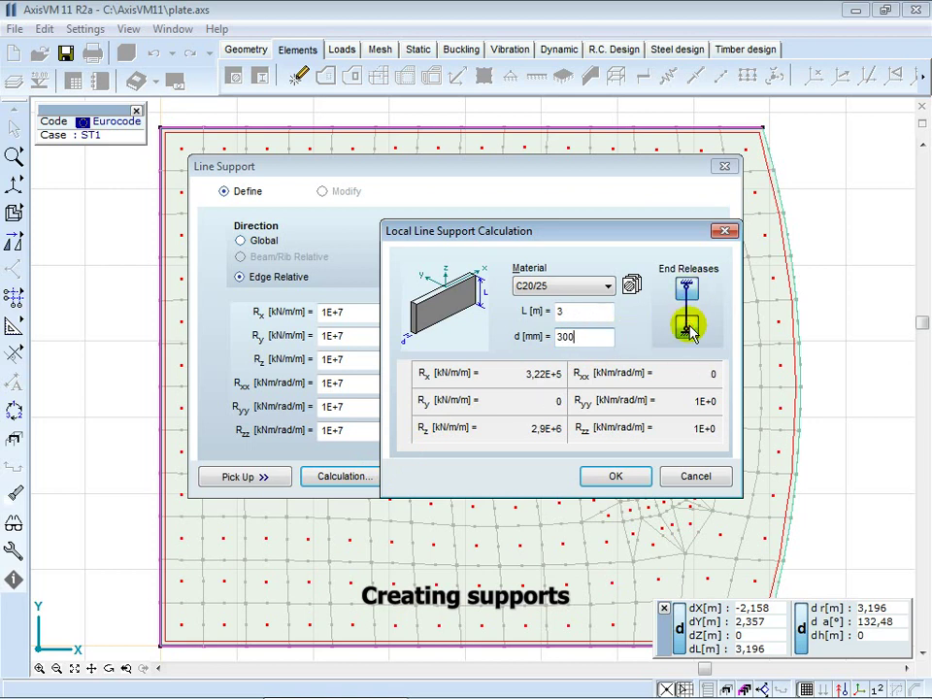
pyautogui.click(607, 476)
pyautogui.click(599, 477)
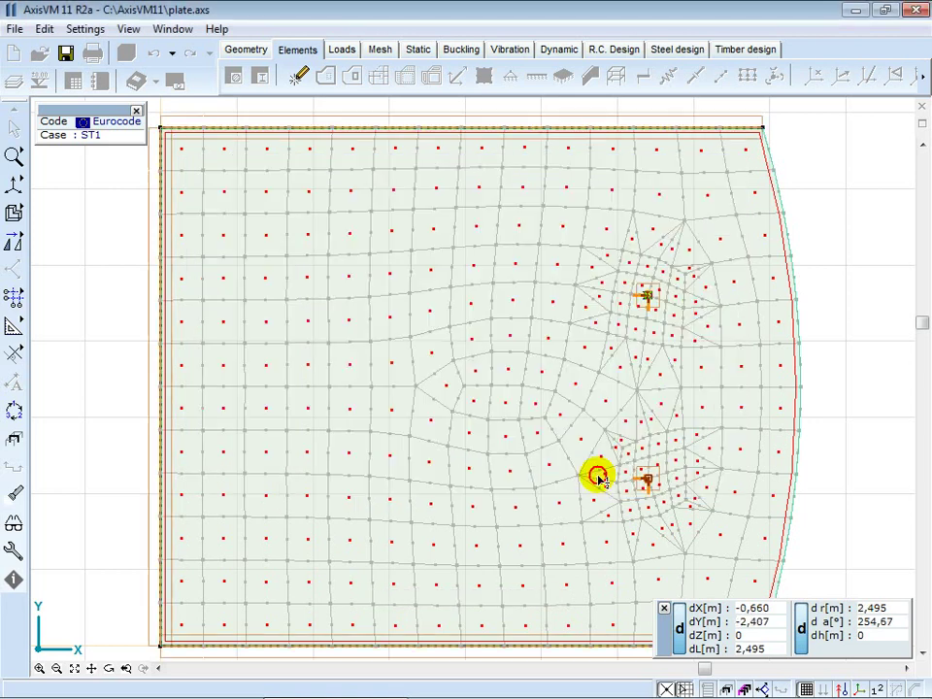
# - Rename load case ST1 as selfweight
pyautogui.click(343, 49)
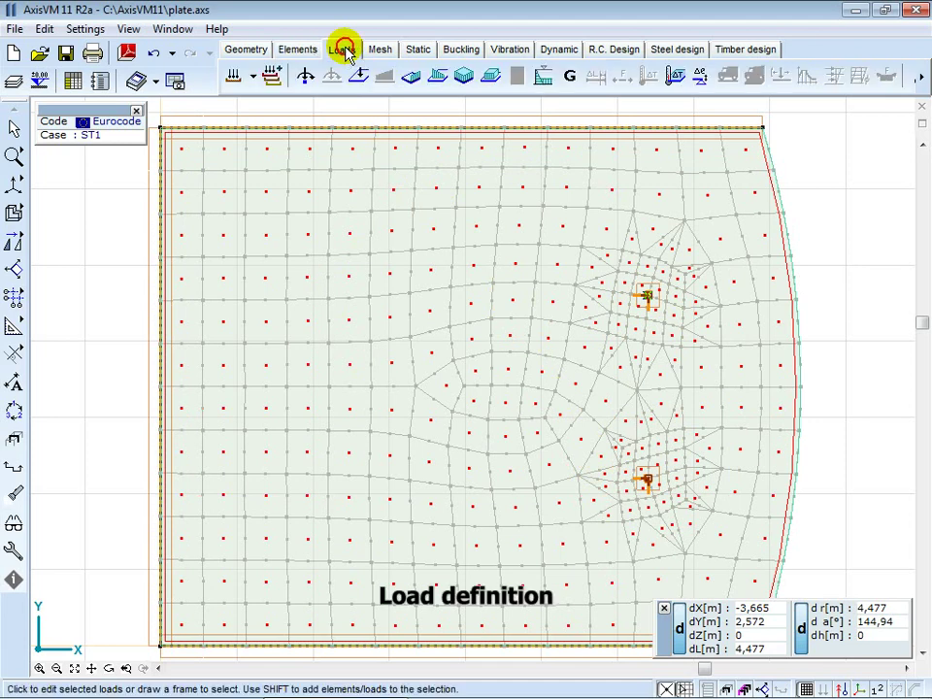
pyautogui.click(238, 78)
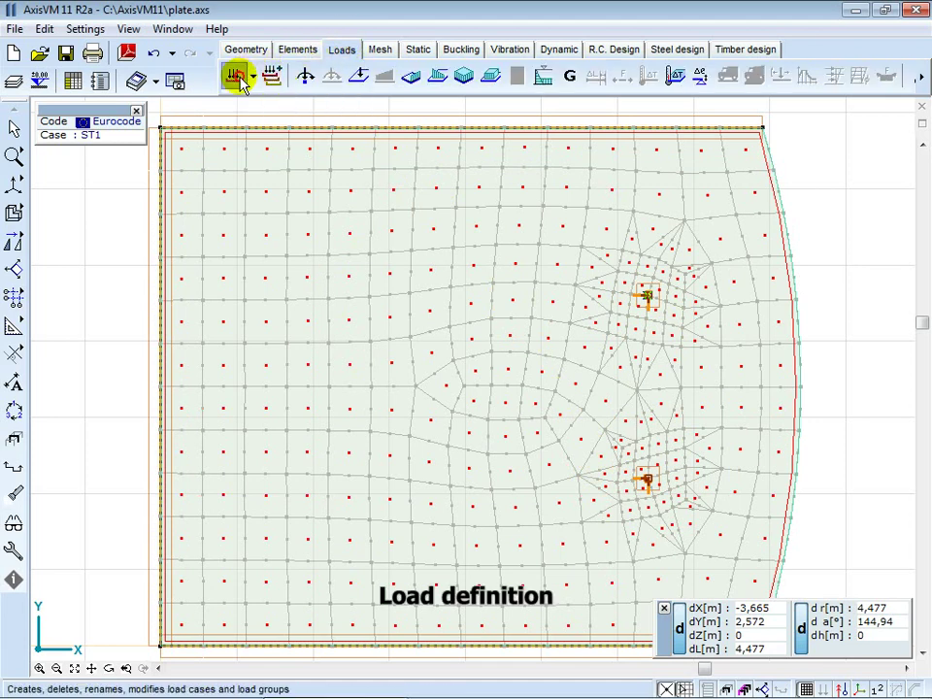
pyautogui.click(245, 115)
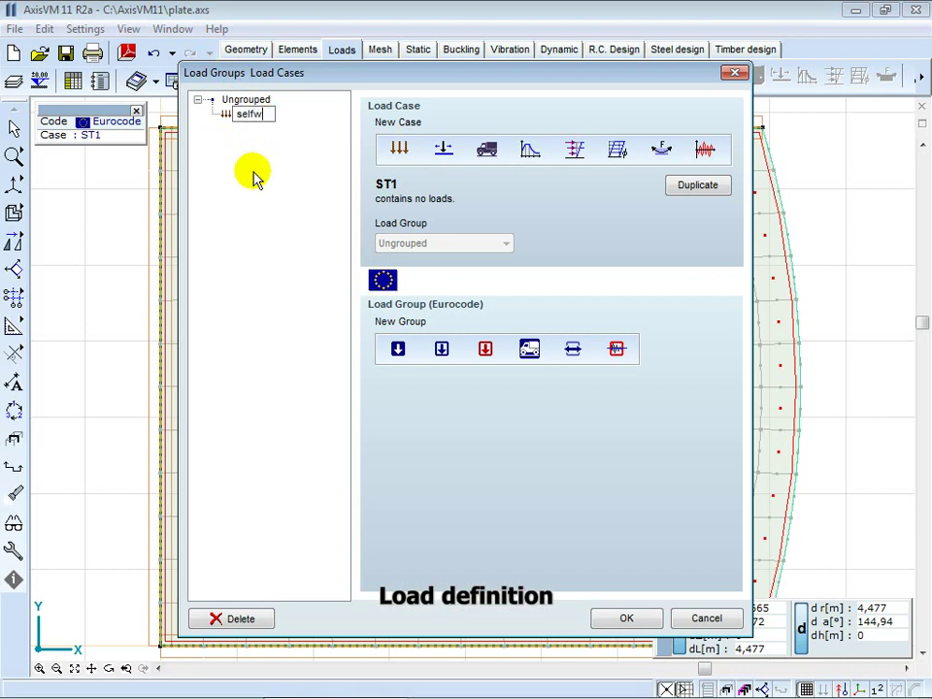
pyautogui.press('Return')
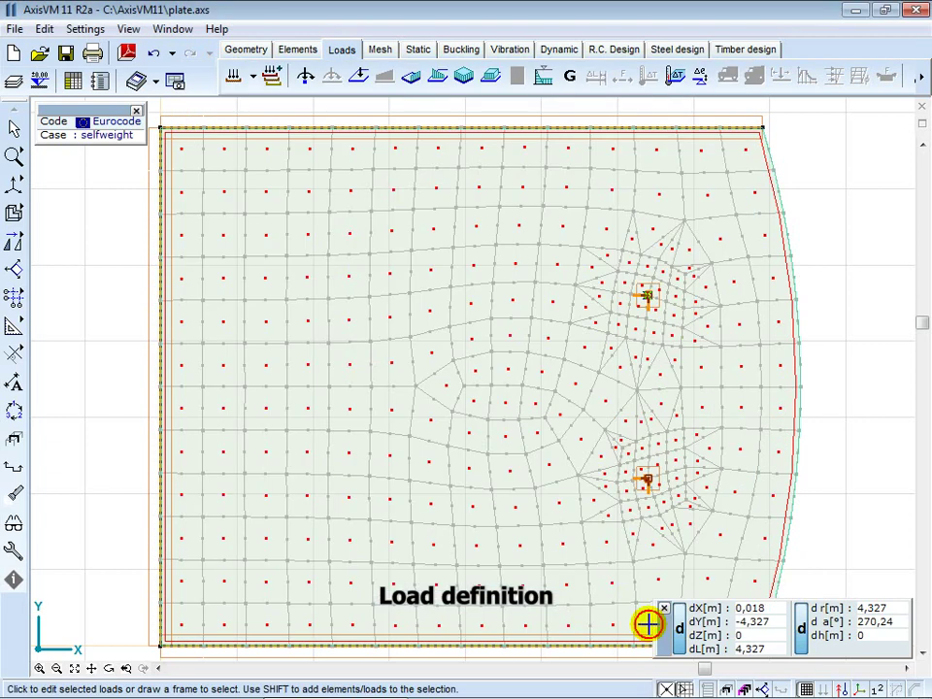
pyautogui.click(647, 617)
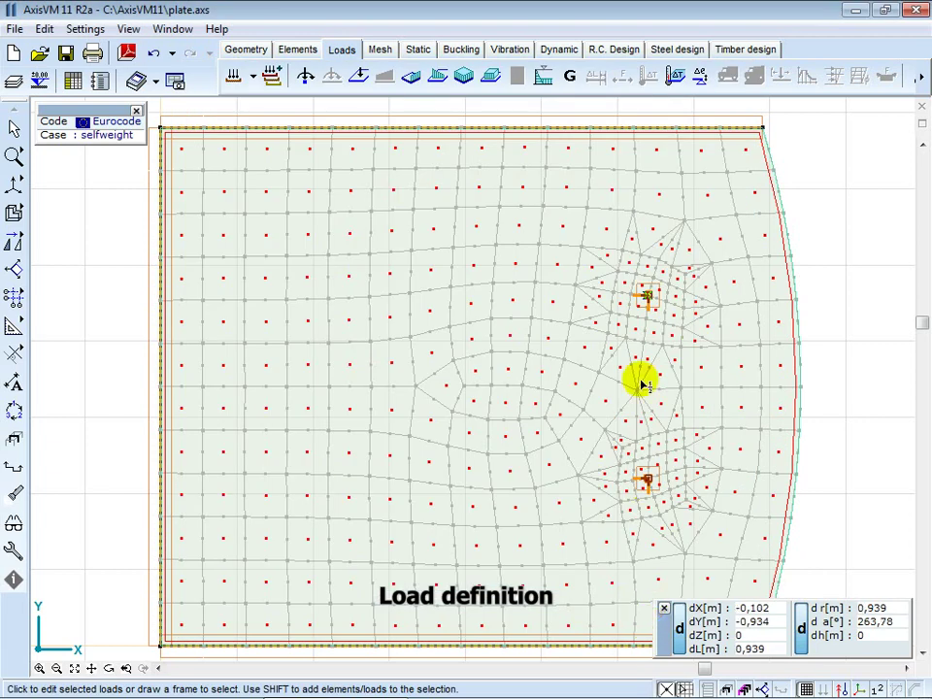
# - Apply self weight to all elements of the plate in the selfweight load case
pyautogui.click(571, 80)
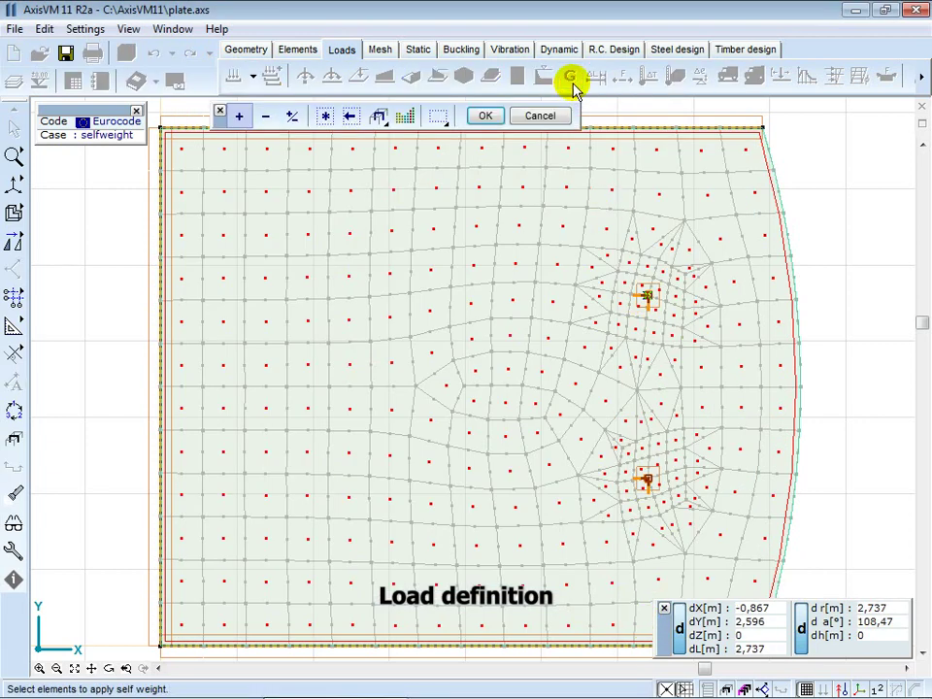
pyautogui.click(325, 114)
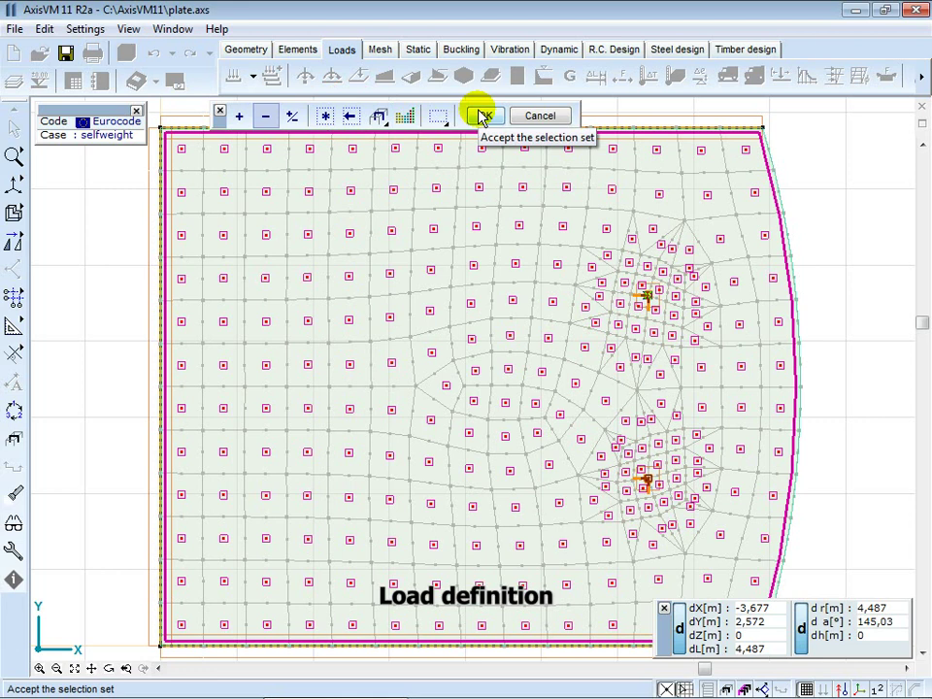
pyautogui.click(481, 116)
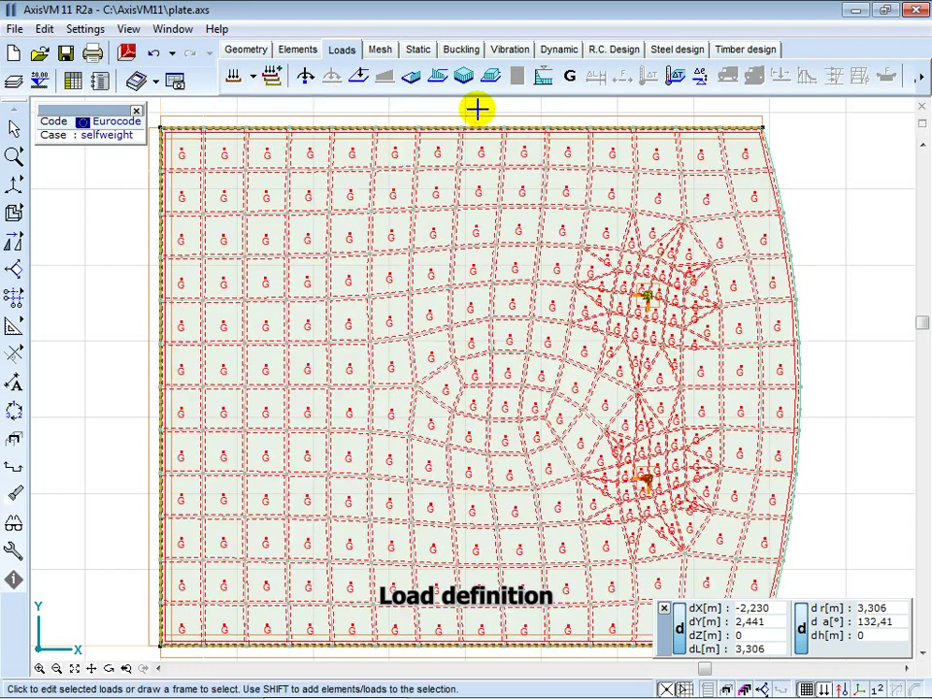
# - Hide the mesh and surface center symbols and display the load value labels on the model
pyautogui.click(15, 529)
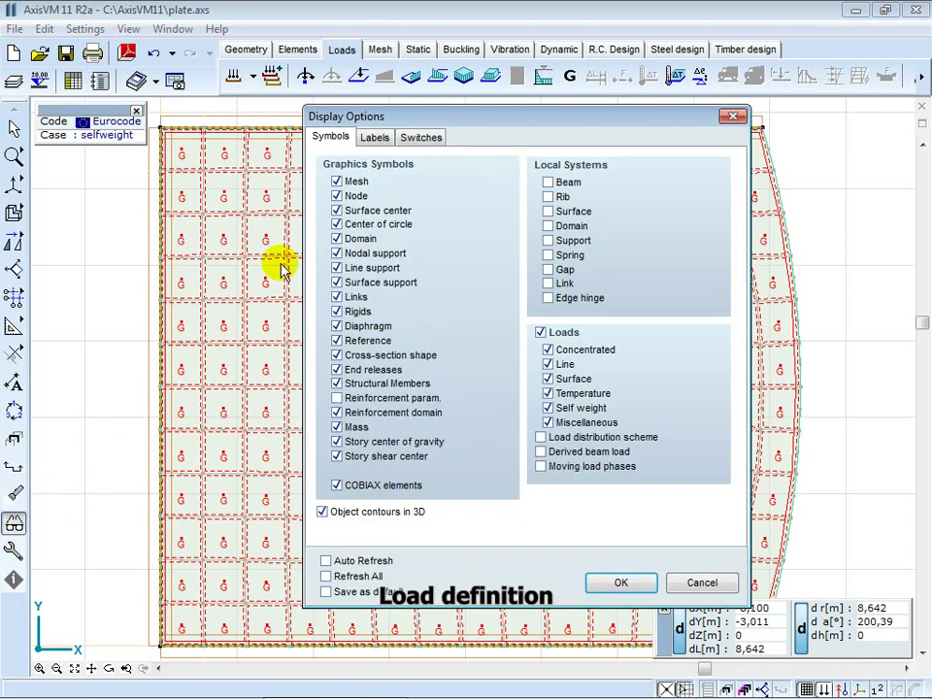
pyautogui.click(337, 210)
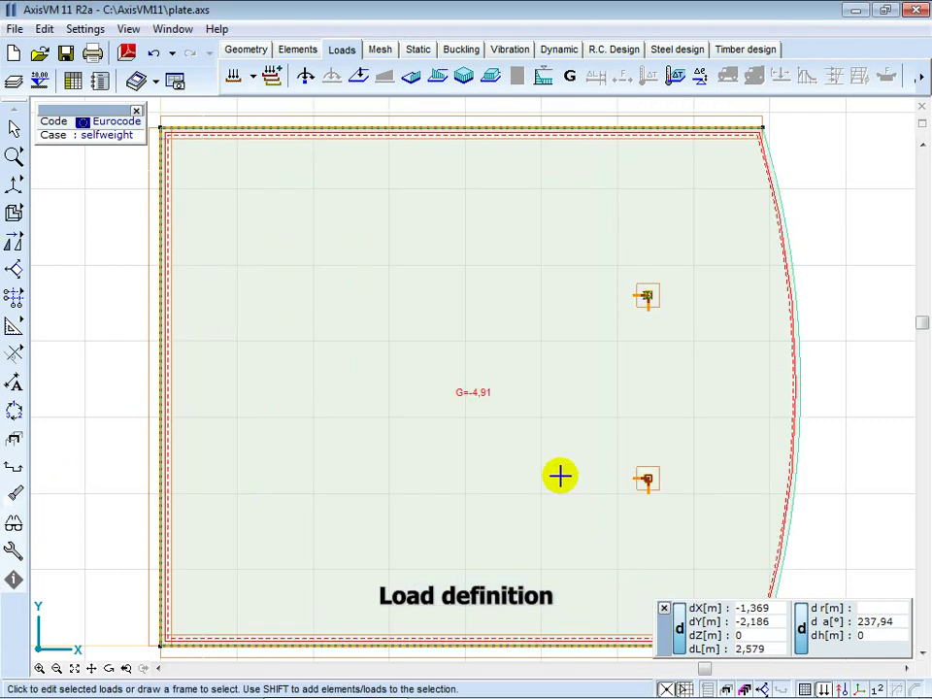
# - Create a new static load case named distrib1 and make it the active case
pyautogui.click(231, 80)
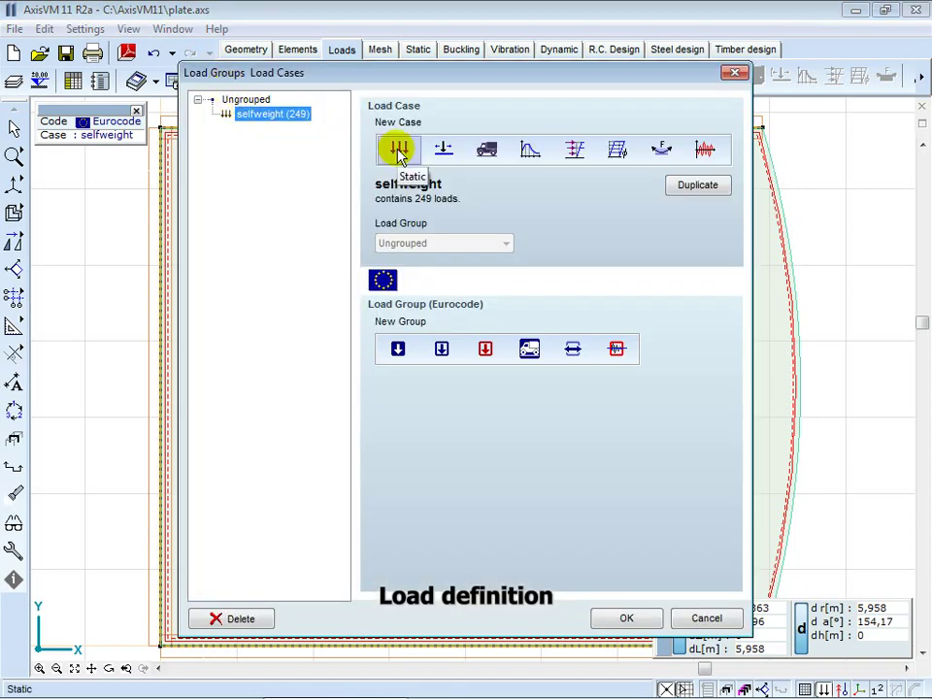
pyautogui.click(398, 150)
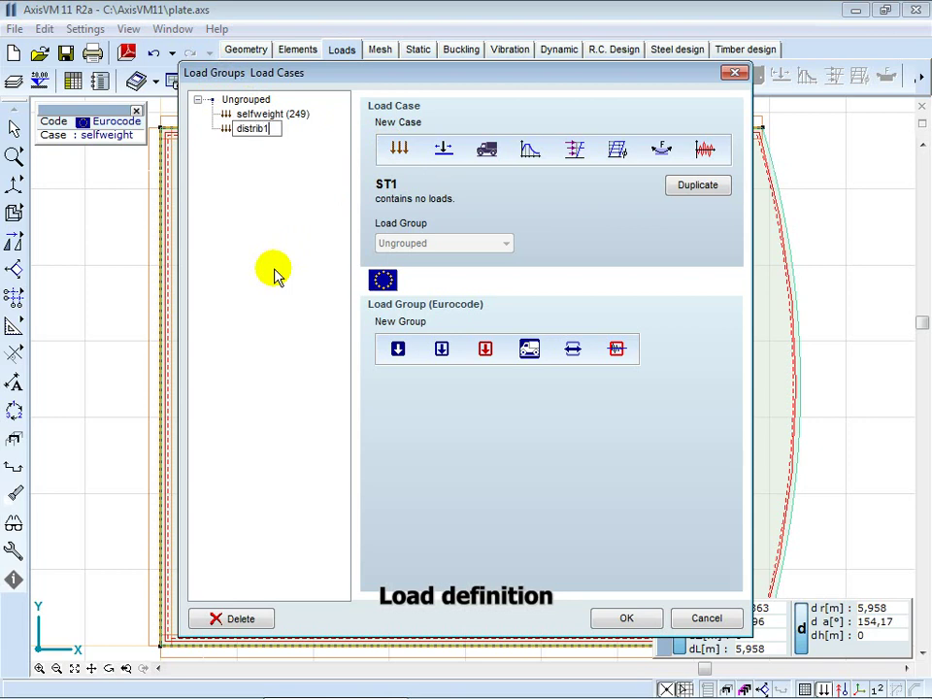
pyautogui.write('distrib1')
pyautogui.press('Return')
pyautogui.click(626, 619)
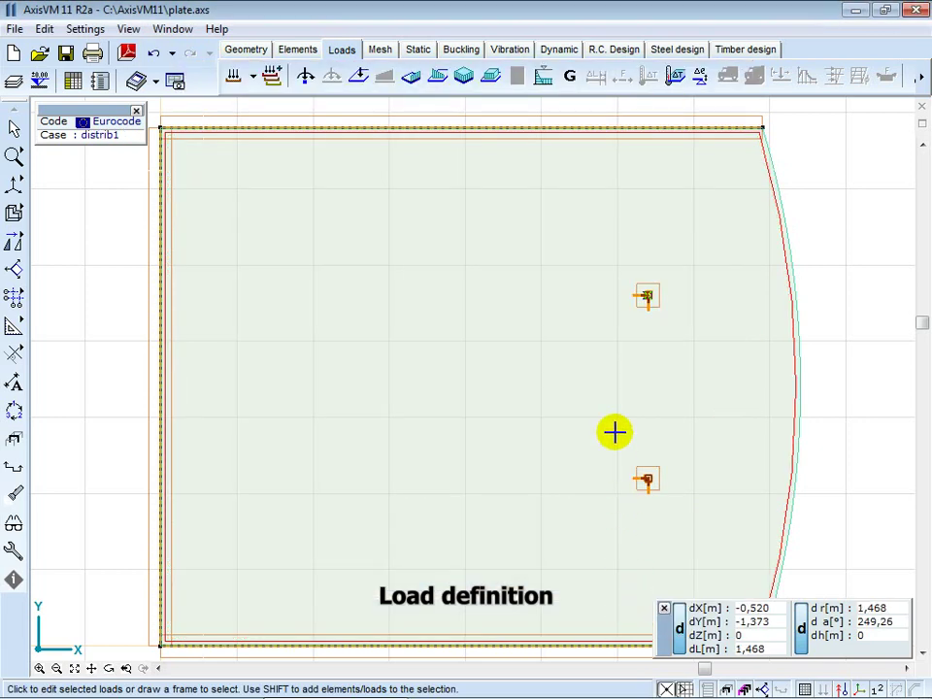
# - Apply a uniform distributed load of pZ = -2,5 kN/m² over the whole plate domain
pyautogui.click(490, 82)
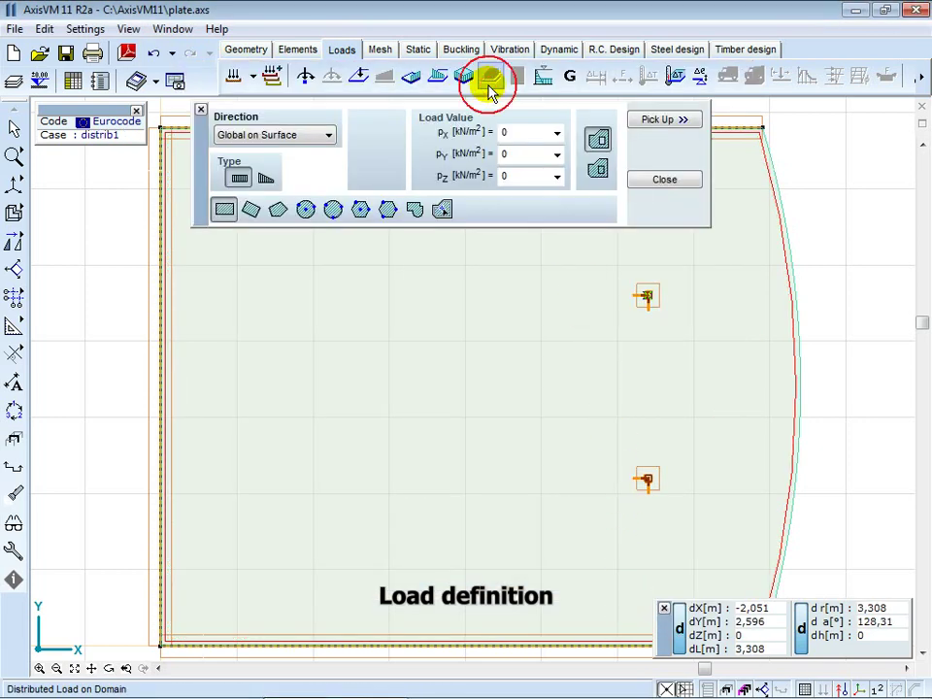
pyautogui.click(536, 174)
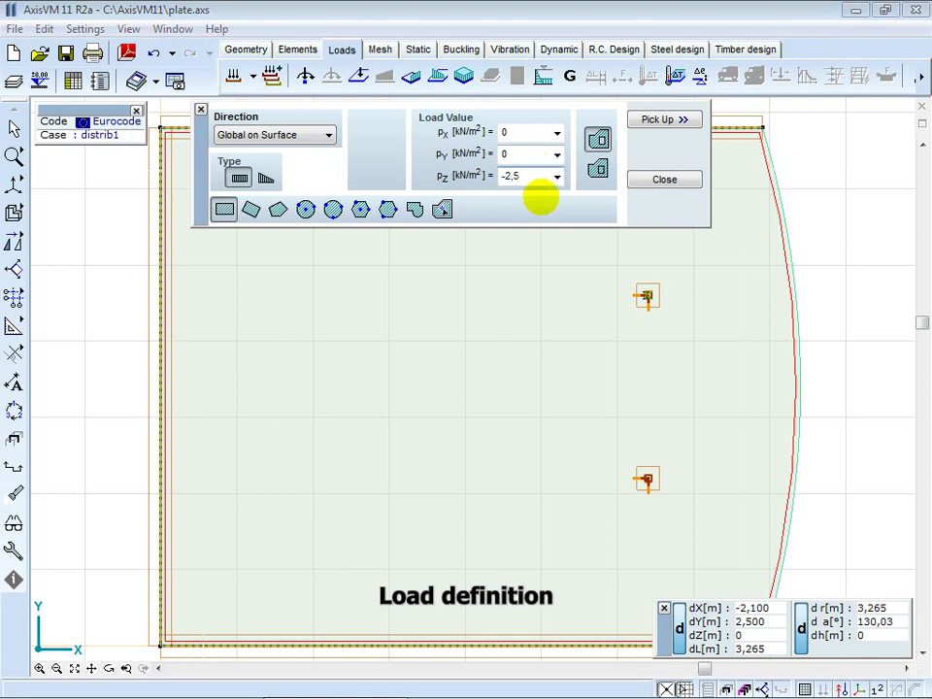
pyautogui.click(441, 210)
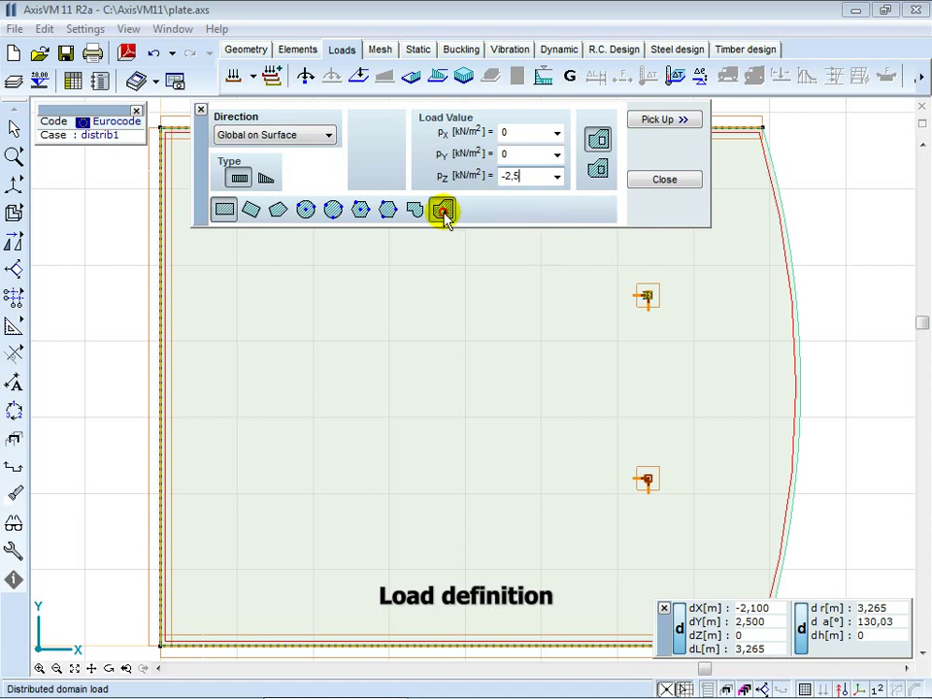
pyautogui.click(490, 413)
pyautogui.press('Escape')
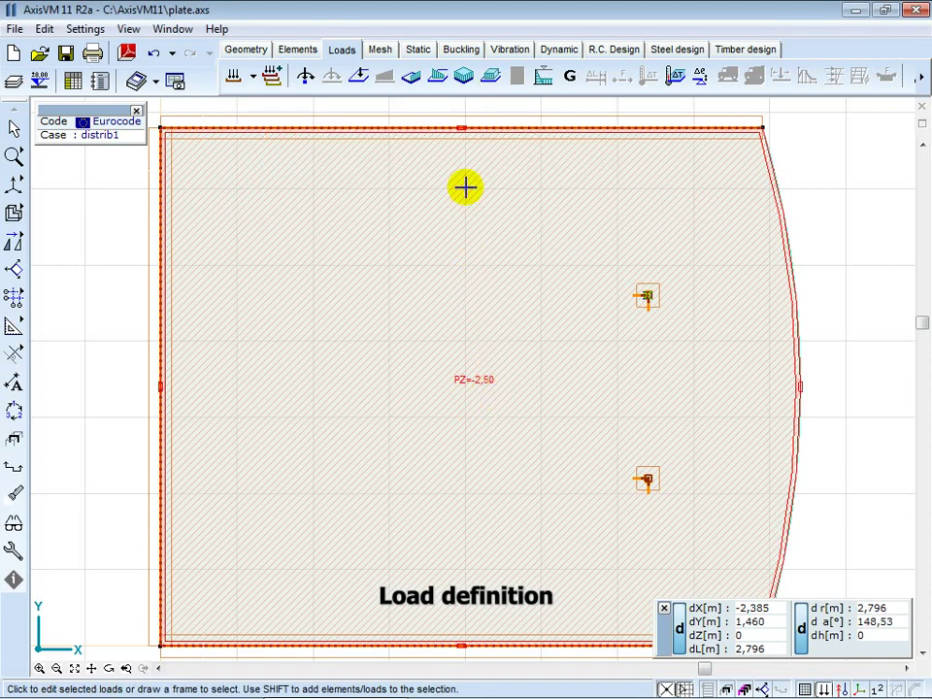
# - Apply a domain line load of pZ = -1 kN/m along the plate's curved edge as a three-point arc
pyautogui.click(438, 80)
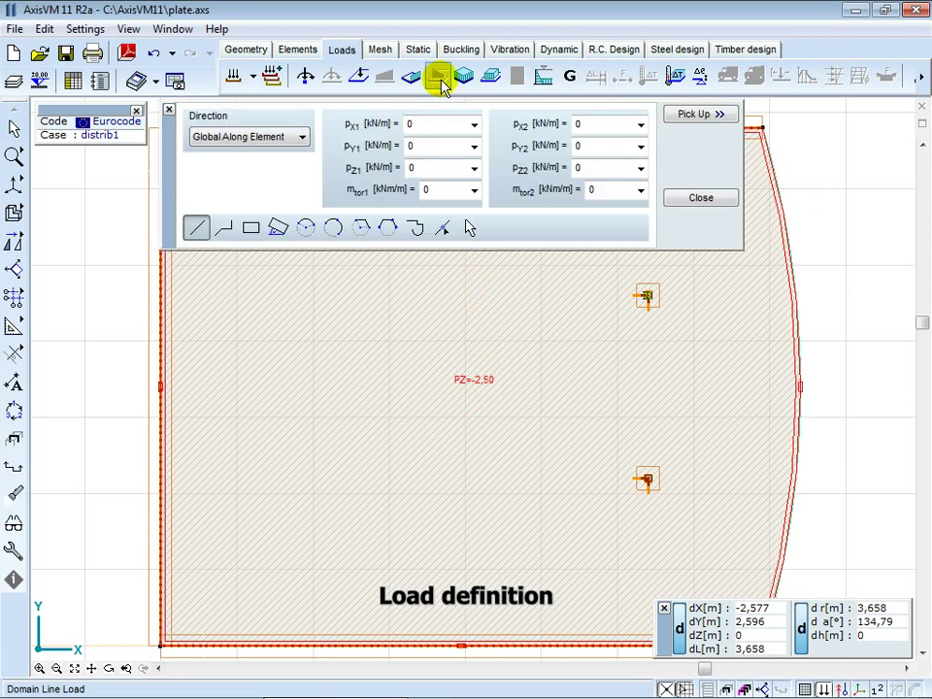
pyautogui.doubleClick(462, 169)
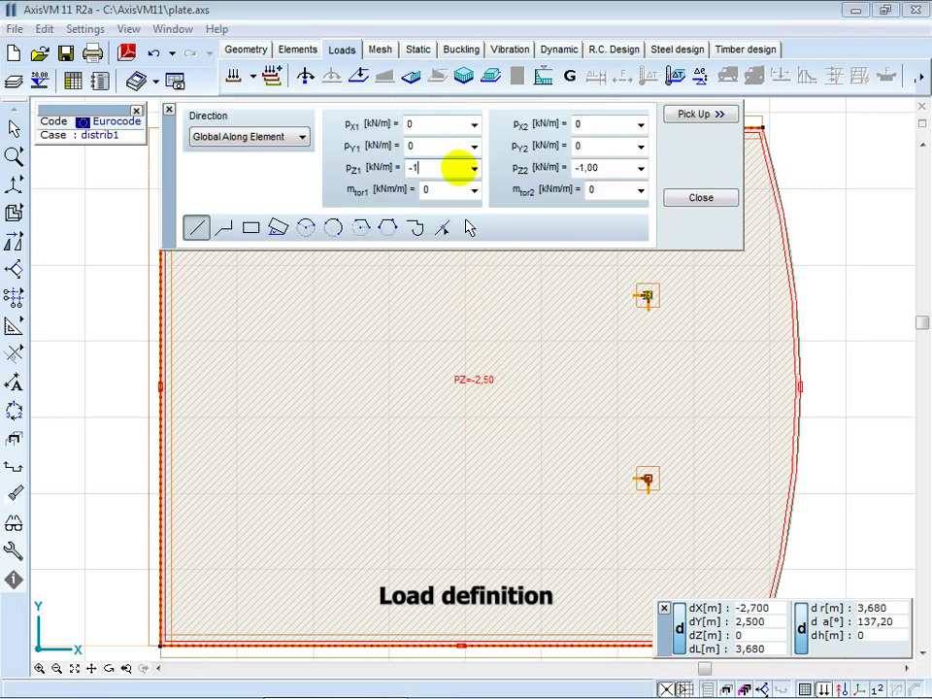
pyautogui.click(333, 227)
pyautogui.scroll(-2, 76, 507)
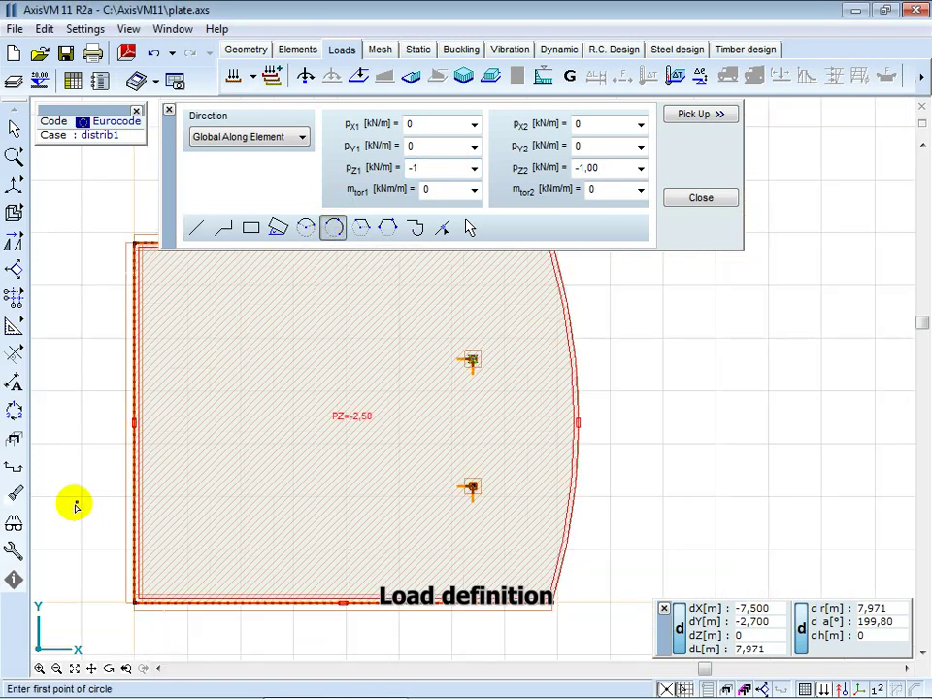
pyautogui.click(555, 602)
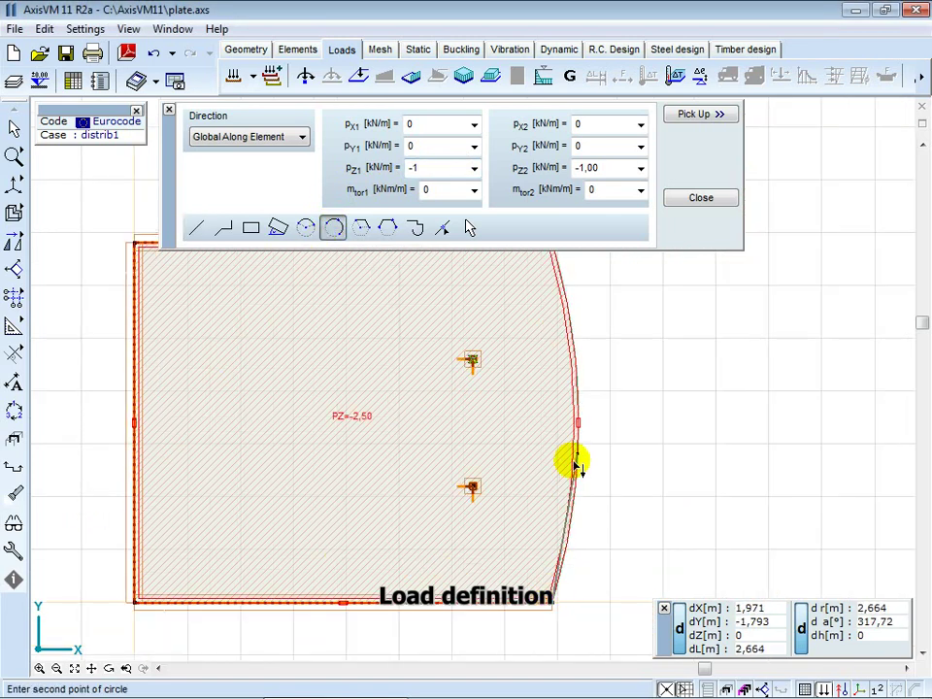
pyautogui.click(578, 381)
pyautogui.moveTo(596, 329); pyautogui.dragTo(618, 359, button='middle')
pyautogui.click(569, 287)
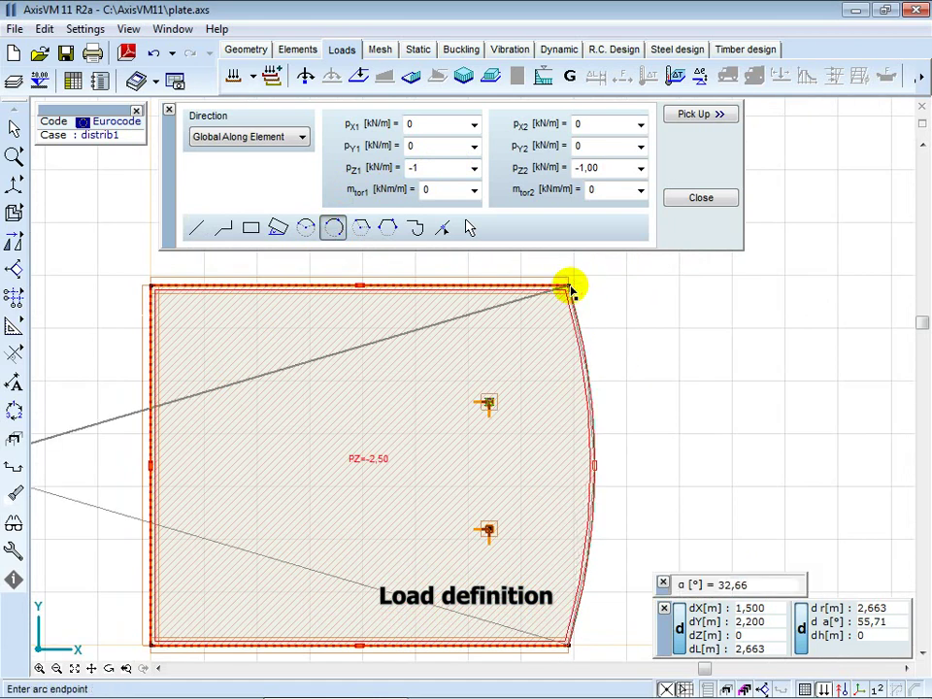
pyautogui.click(571, 289)
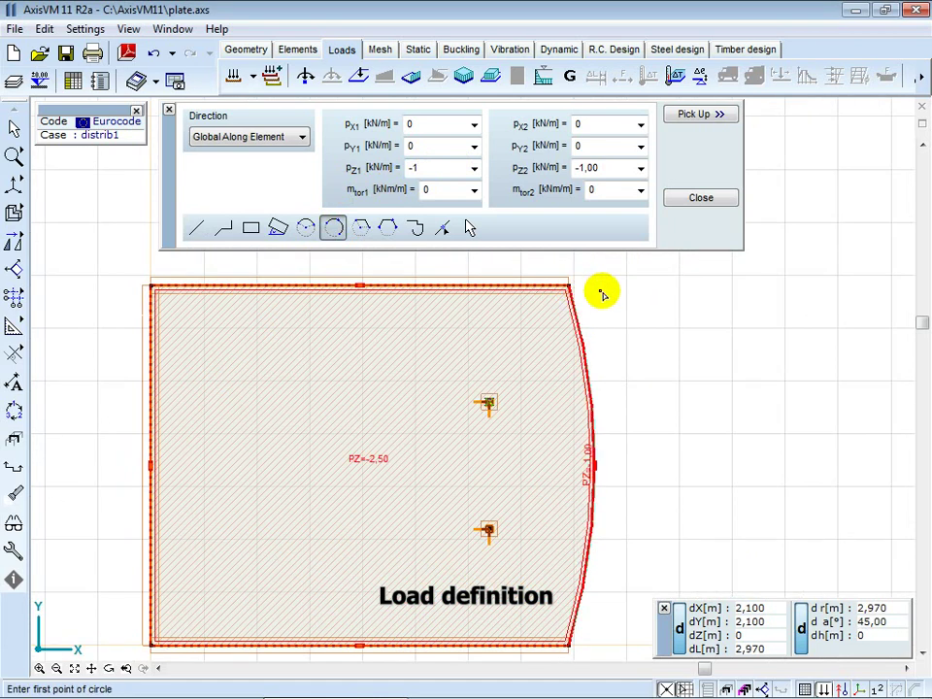
pyautogui.press('Escape')
# - Display units in the load value labels on the model
pyautogui.click(841, 689)
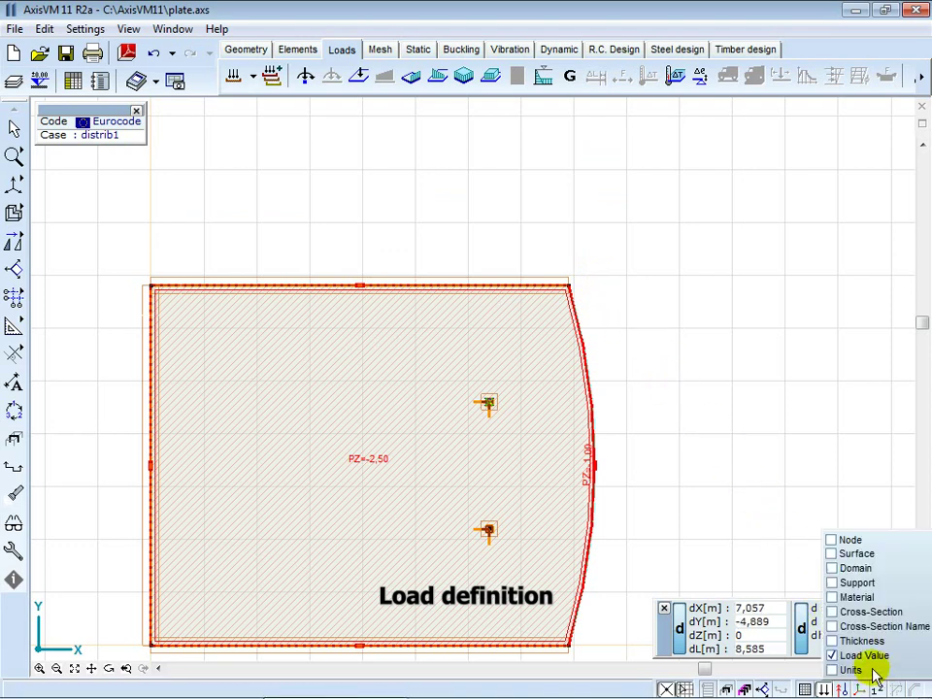
pyautogui.click(828, 668)
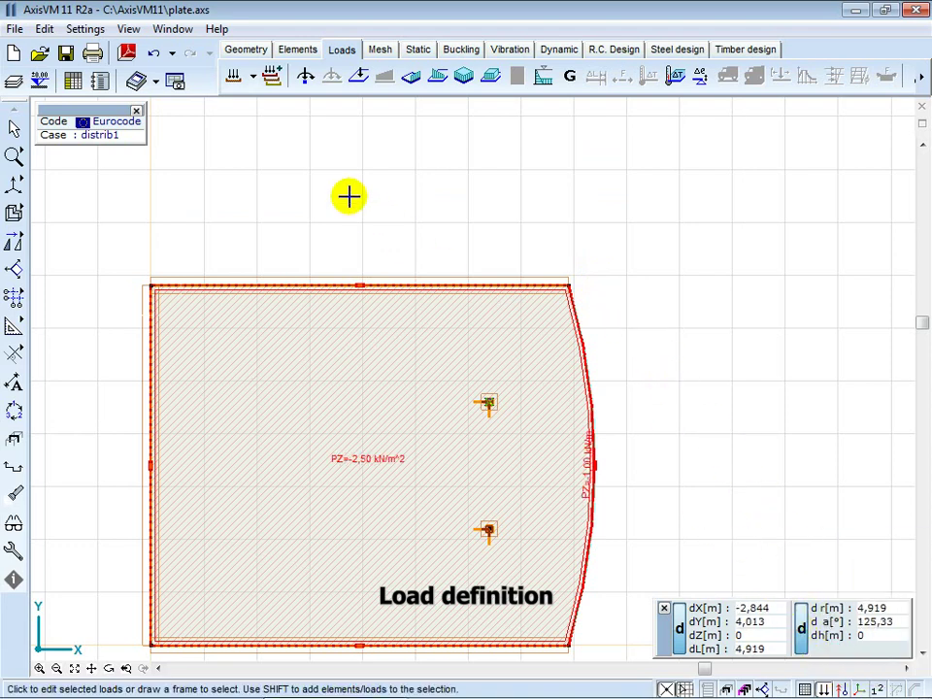
# - Create another static load case named distrib2 and make it the active case
pyautogui.click(238, 80)
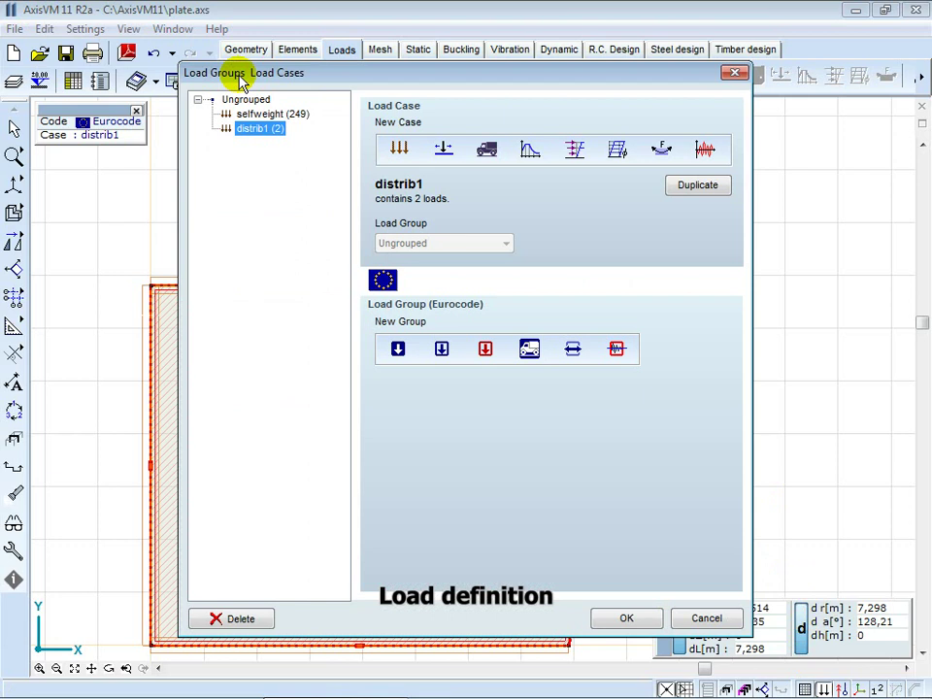
pyautogui.click(394, 155)
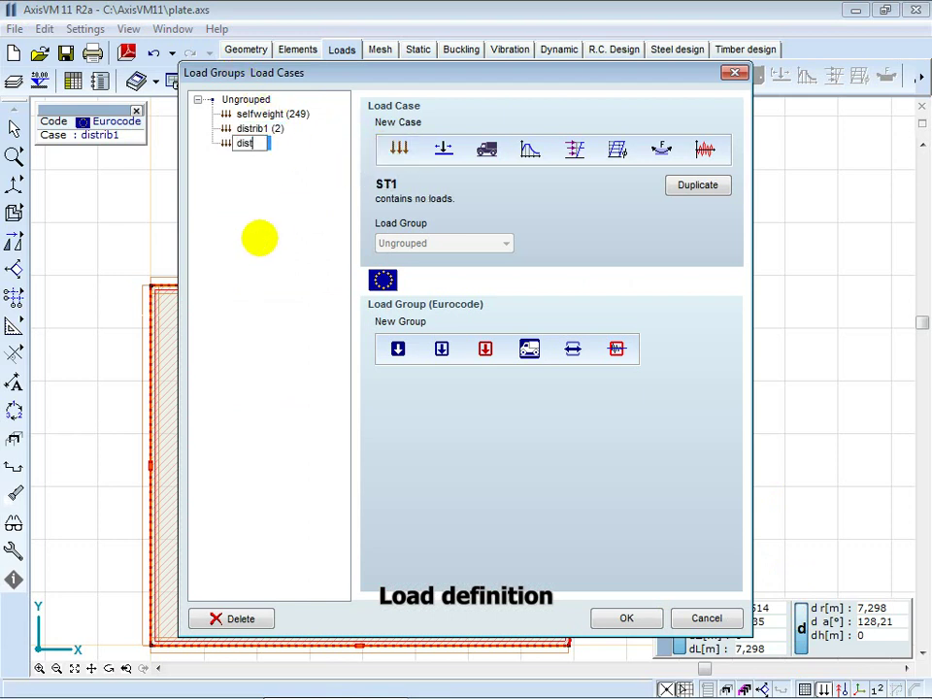
pyautogui.write('distrib2')
pyautogui.press('Return')
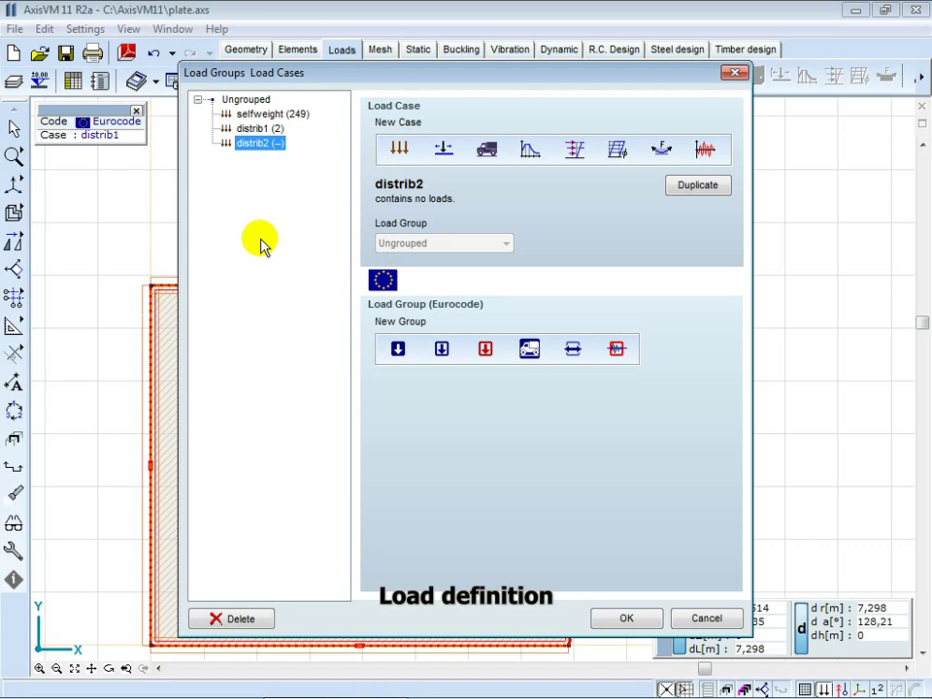
pyautogui.click(631, 617)
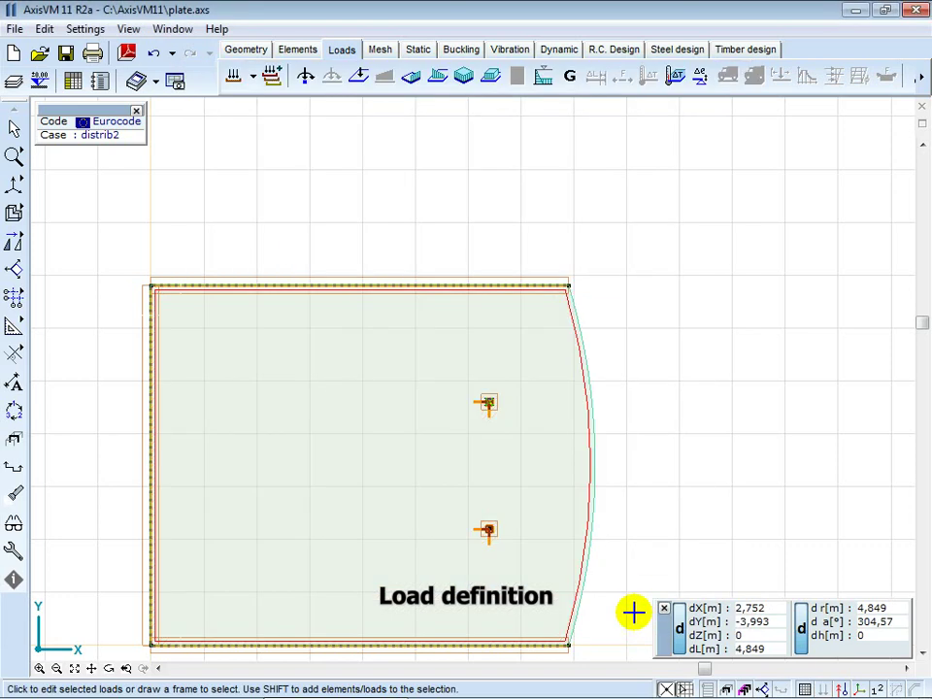
# - Apply a uniform distributed load of pZ = -1,5 kN/m² to the whole plate domain in case distrib2
pyautogui.click(490, 81)
pyautogui.click(530, 176)
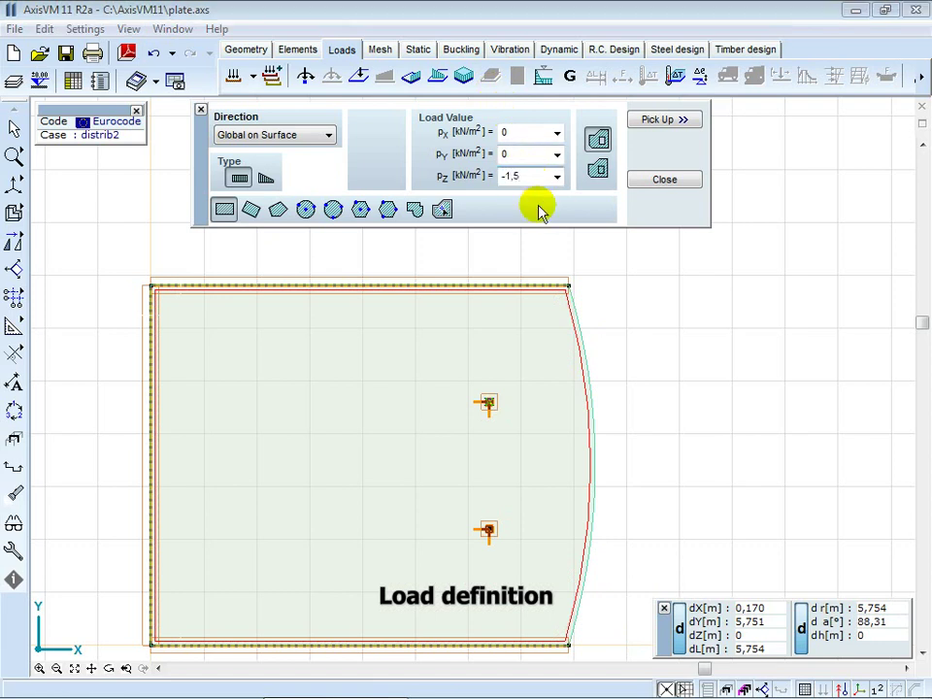
pyautogui.click(443, 209)
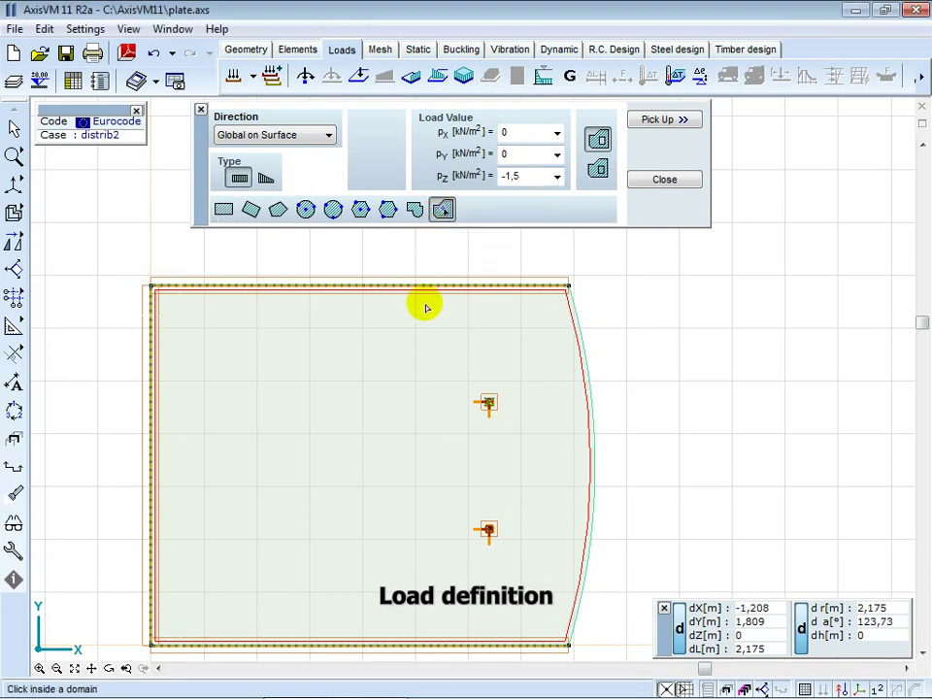
pyautogui.click(426, 321)
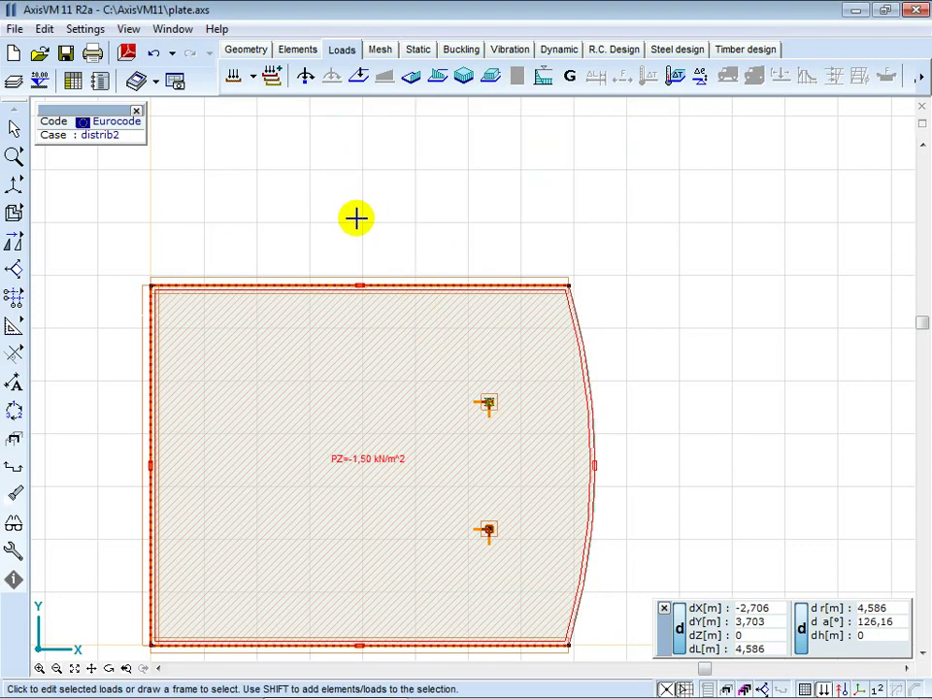
# - Start defining the load combinations
pyautogui.click(273, 76)
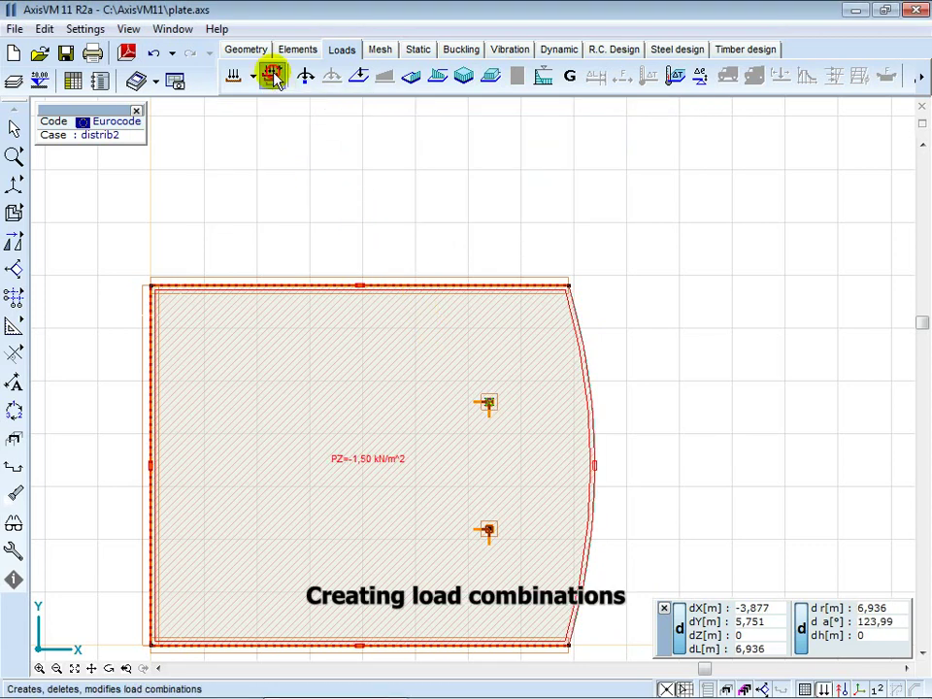